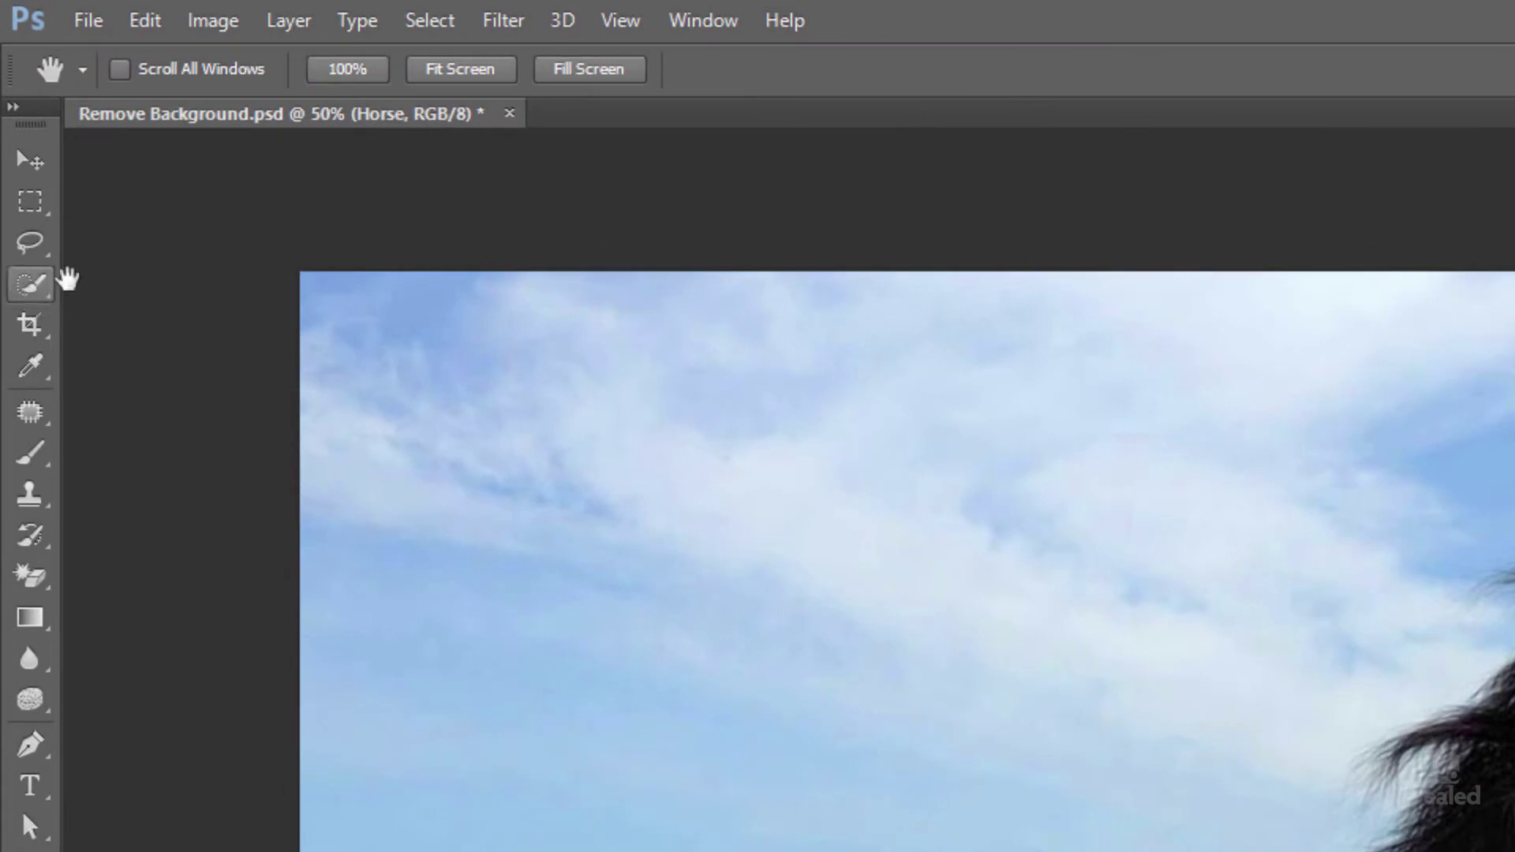
Step: Choose the Quick Selection Tool and shrink its brush to about 122 px
{"action": "left_click", "coordinate": [30, 286]}
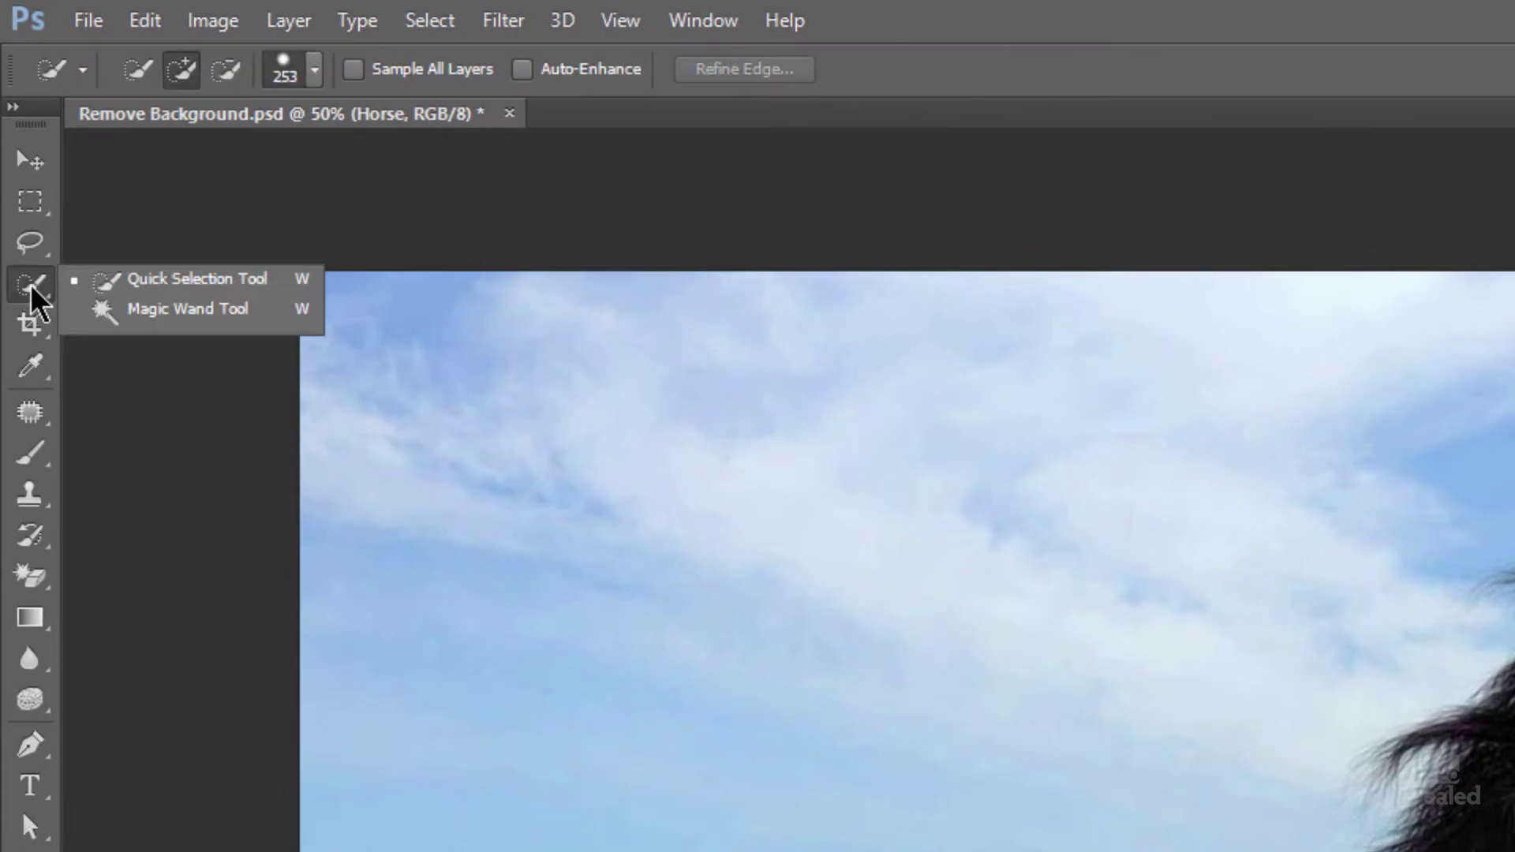
{"action": "left_click", "coordinate": [175, 278]}
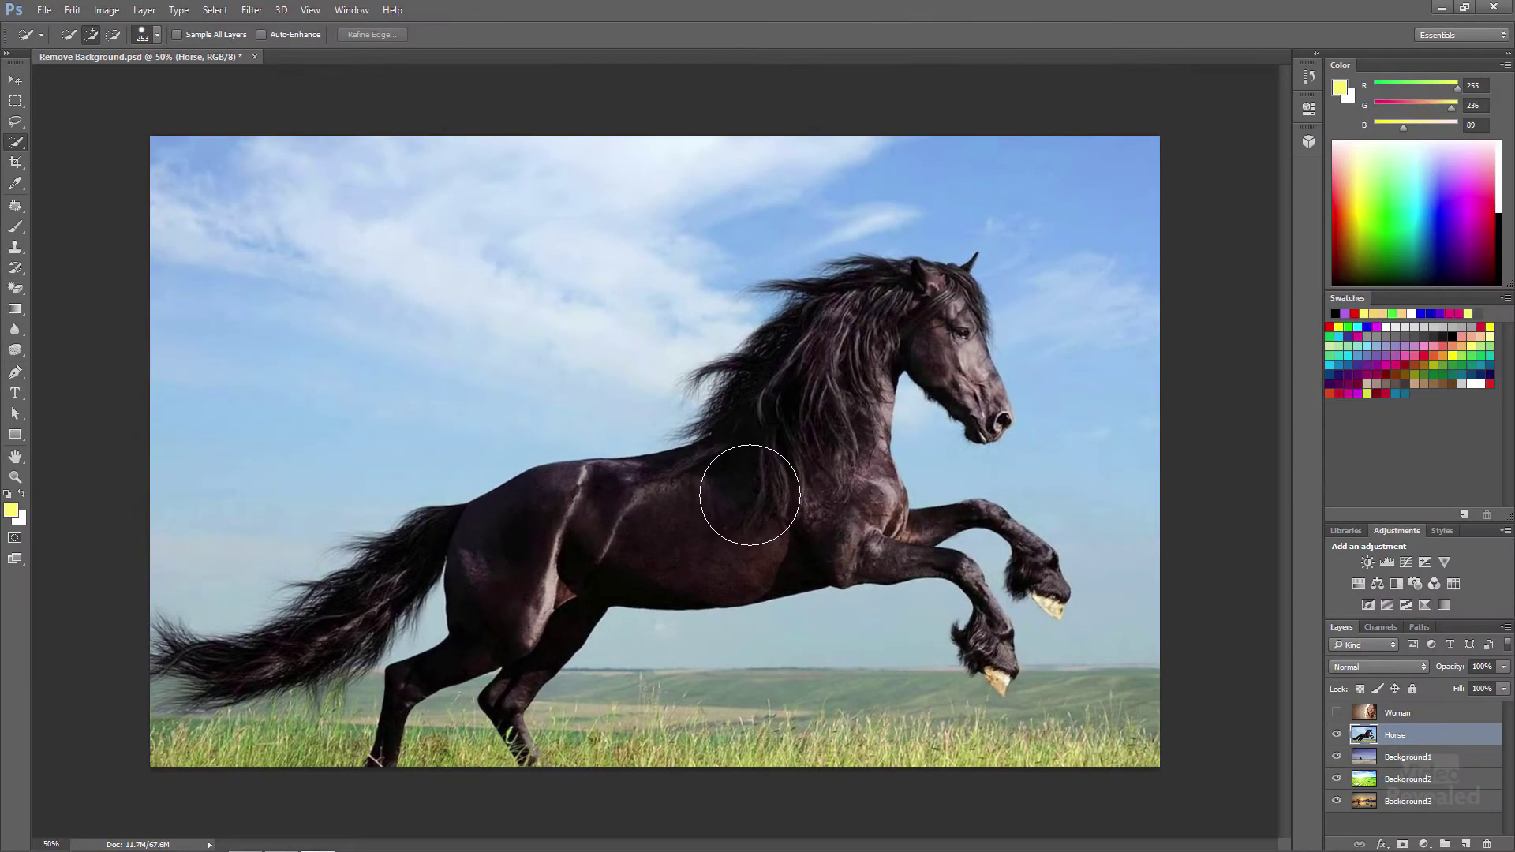
{"action": "left_click_drag", "start_coordinate": [749, 495], "coordinate": [737, 496]}
{"action": "mouse_move", "coordinate": [794, 399]}
{"action": "left_mouse_down"}
{"action": "mouse_move", "coordinate": [812, 410]}
{"action": "mouse_move", "coordinate": [797, 421]}
{"action": "mouse_move", "coordinate": [830, 443]}
{"action": "mouse_move", "coordinate": [792, 444]}
{"action": "left_mouse_up"}
Step: Paint the horse's head, mane, chest, front leg, raised hoof and tail into the selection
{"action": "mouse_move", "coordinate": [980, 404]}
{"action": "left_mouse_down"}
{"action": "mouse_move", "coordinate": [921, 302]}
{"action": "mouse_move", "coordinate": [859, 326]}
{"action": "mouse_move", "coordinate": [796, 445]}
{"action": "mouse_move", "coordinate": [686, 521]}
{"action": "left_mouse_up"}
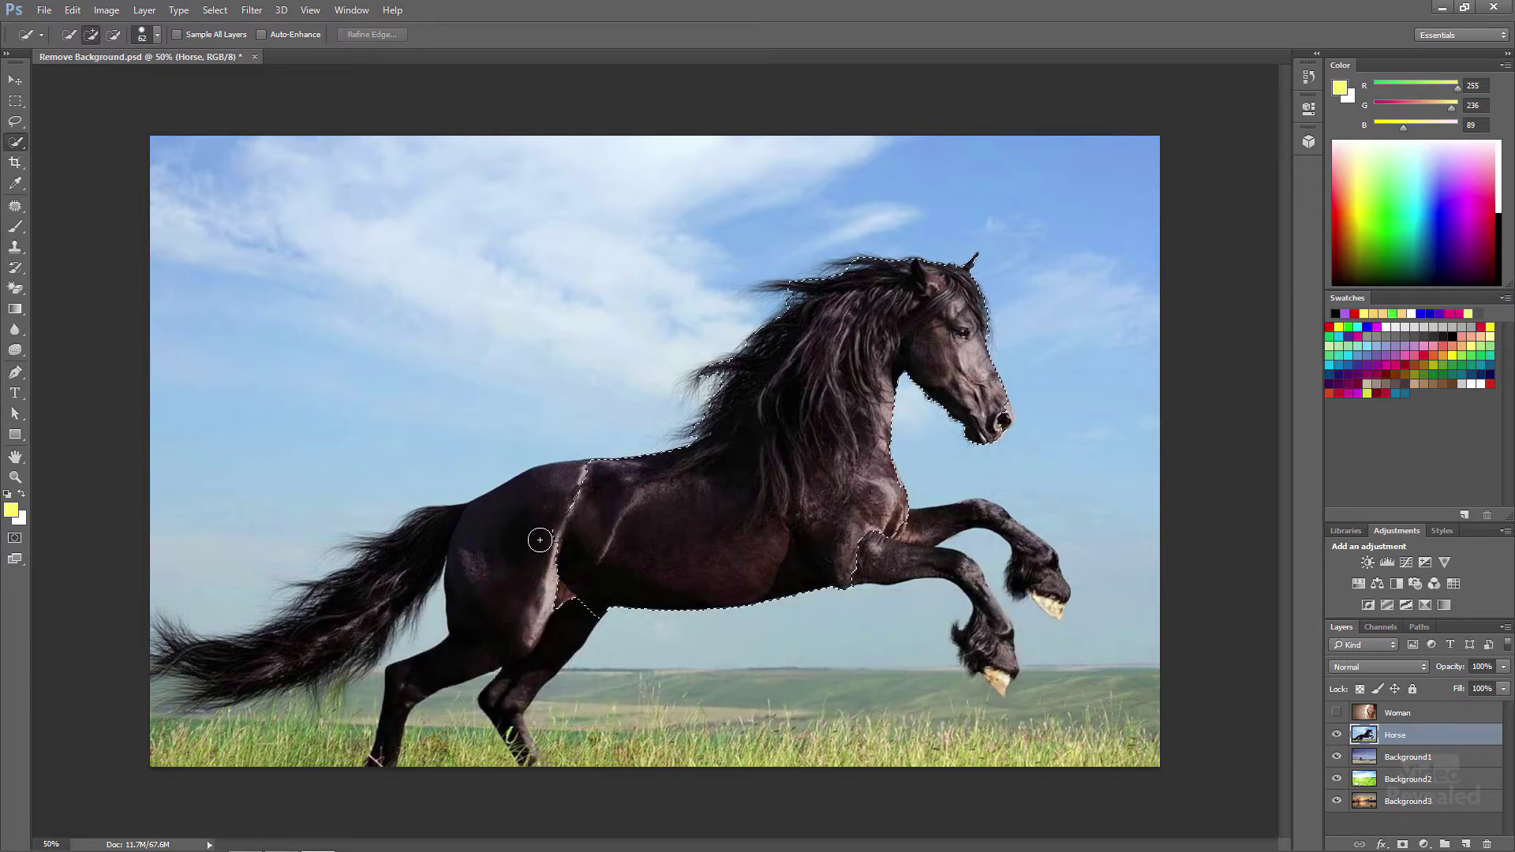
{"action": "left_click_drag", "start_coordinate": [521, 544], "coordinate": [522, 544]}
{"action": "left_click", "coordinate": [868, 545]}
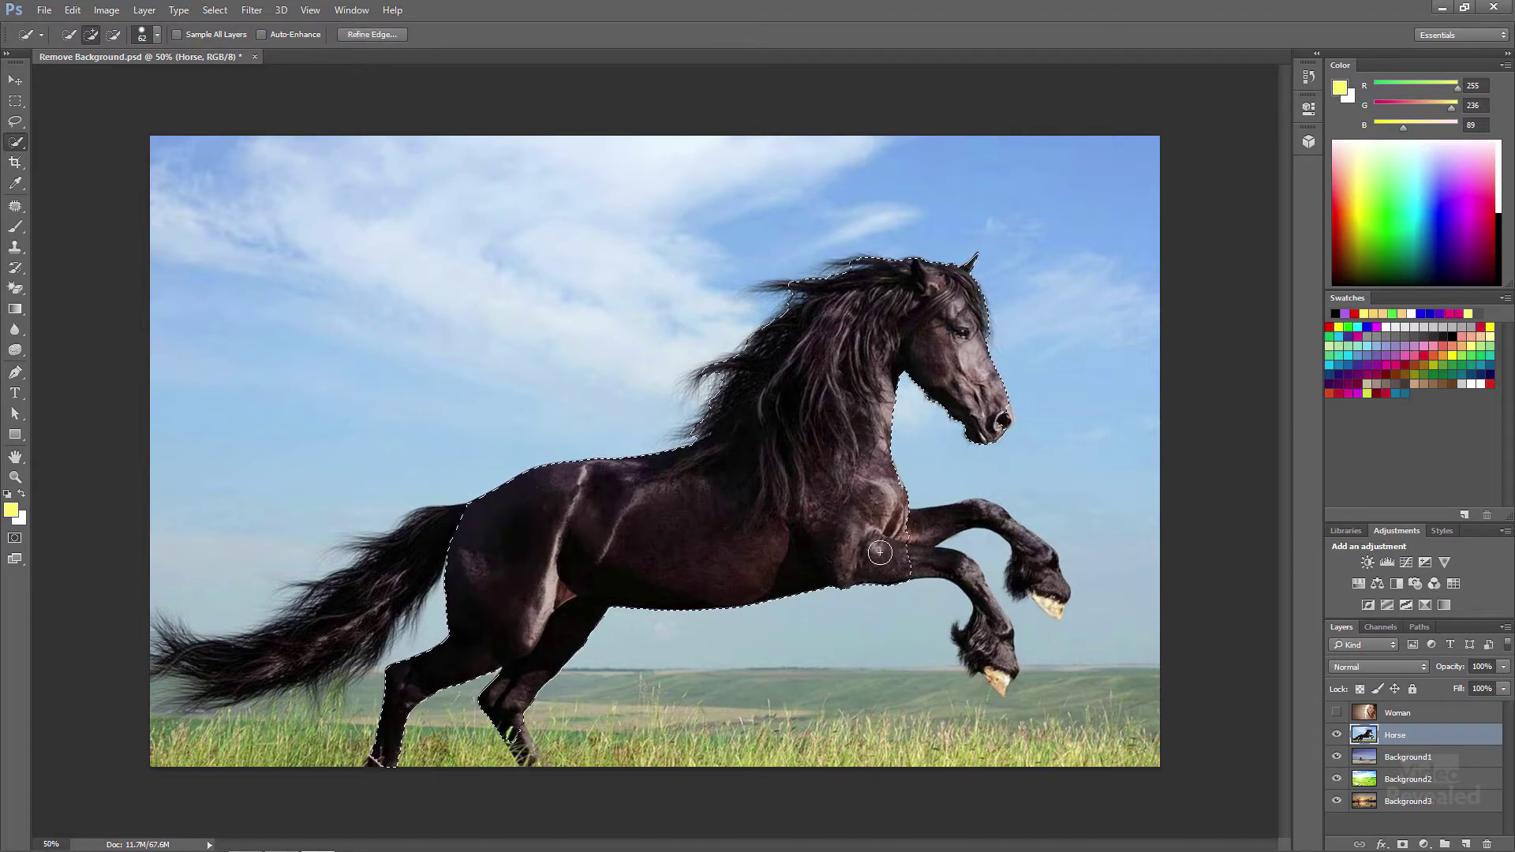
{"action": "left_click", "coordinate": [929, 534]}
{"action": "right_click", "coordinate": [757, 504], "text": "alt"}
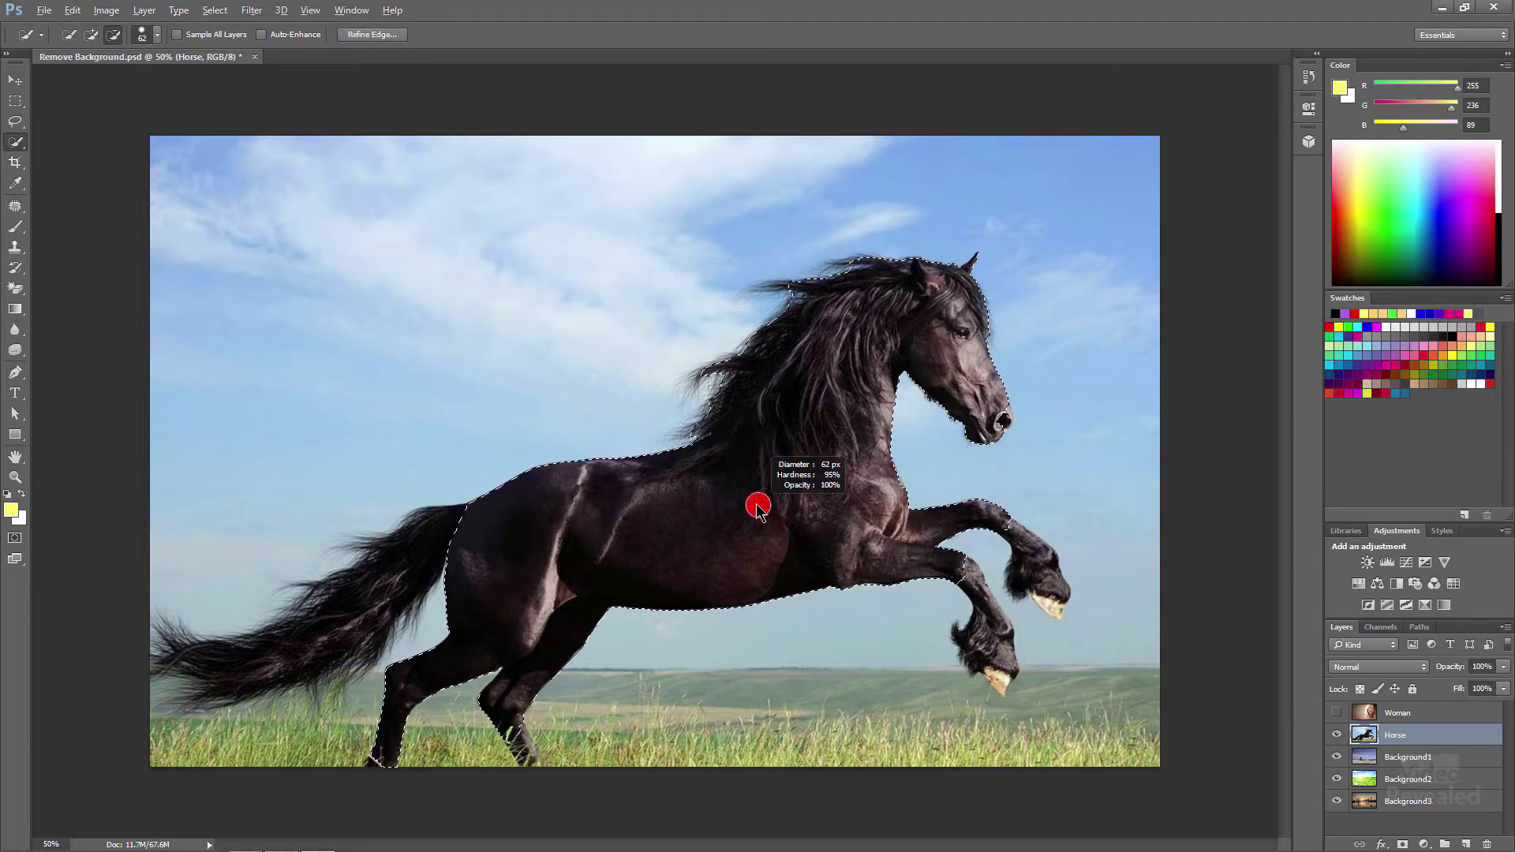
{"action": "right_click", "coordinate": [757, 505], "text": "alt"}
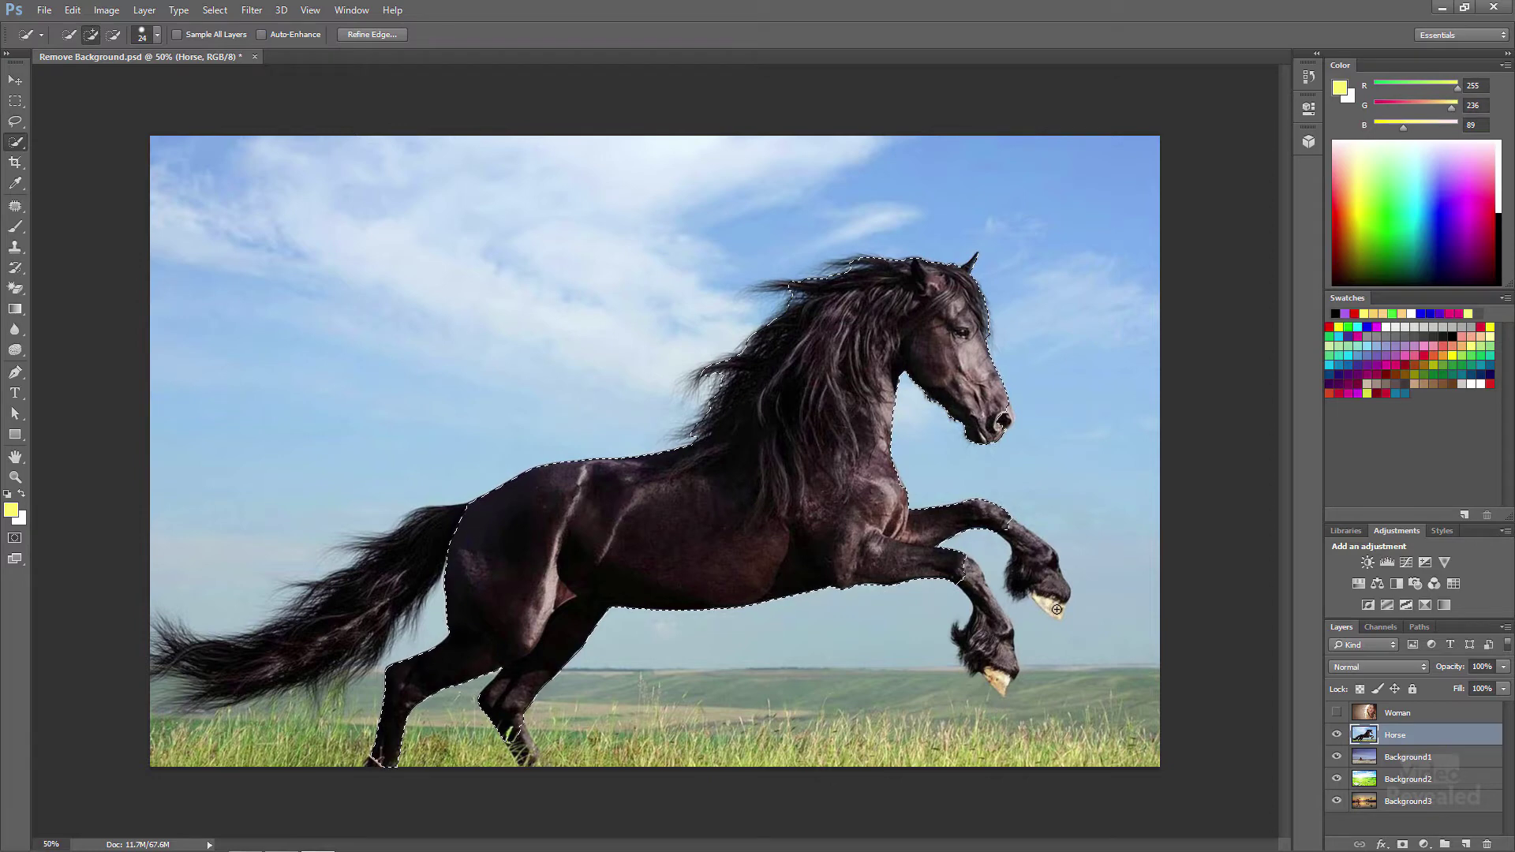
{"action": "left_click_drag", "start_coordinate": [1056, 609], "coordinate": [1050, 577]}
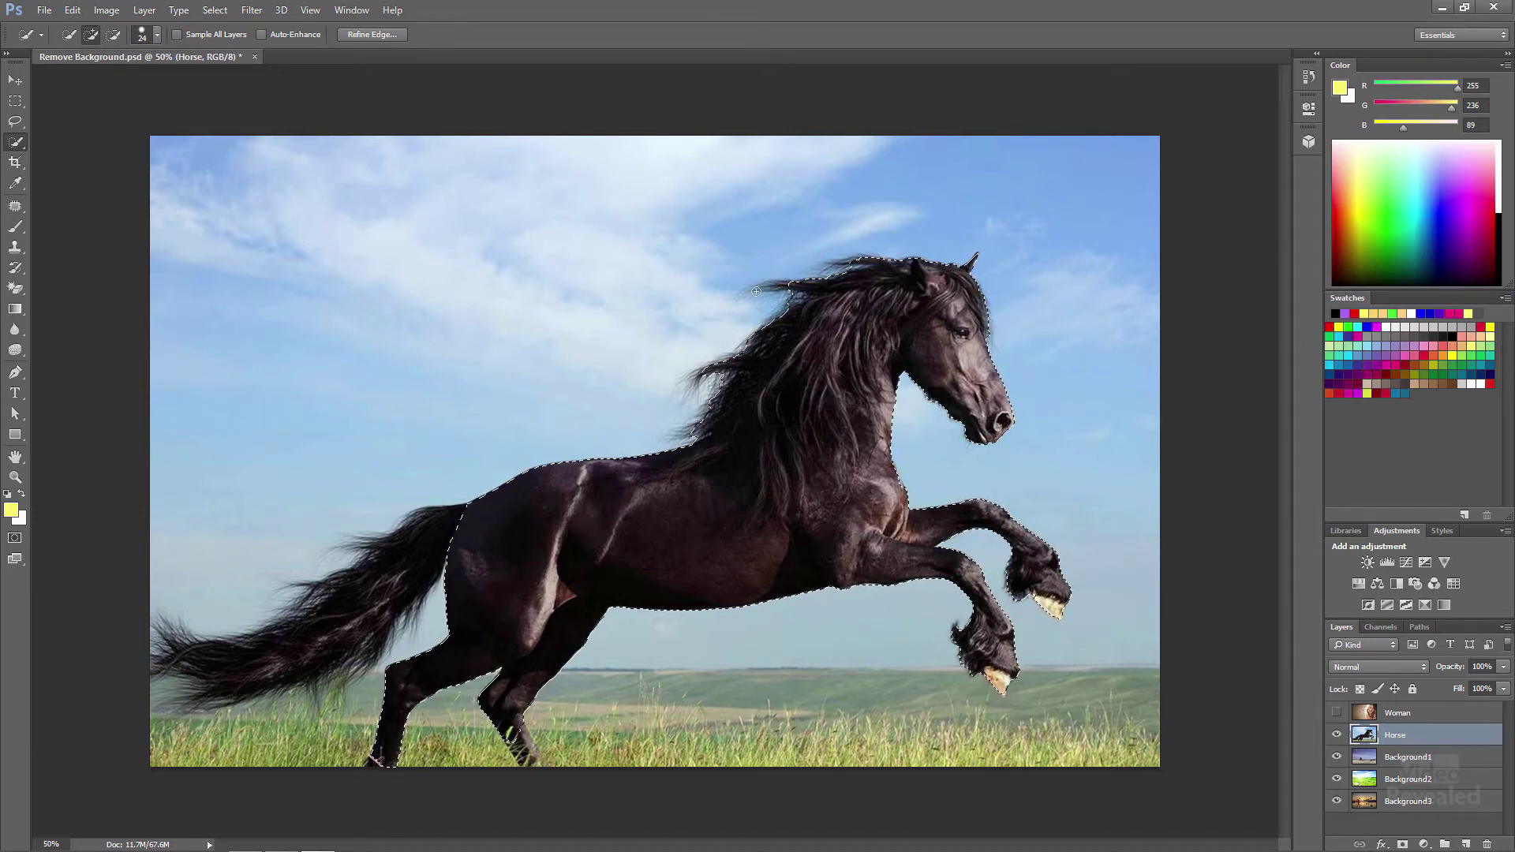
{"action": "mouse_move", "coordinate": [279, 658]}
{"action": "left_mouse_down"}
{"action": "mouse_move", "coordinate": [181, 655]}
{"action": "mouse_move", "coordinate": [421, 553]}
{"action": "left_mouse_up"}
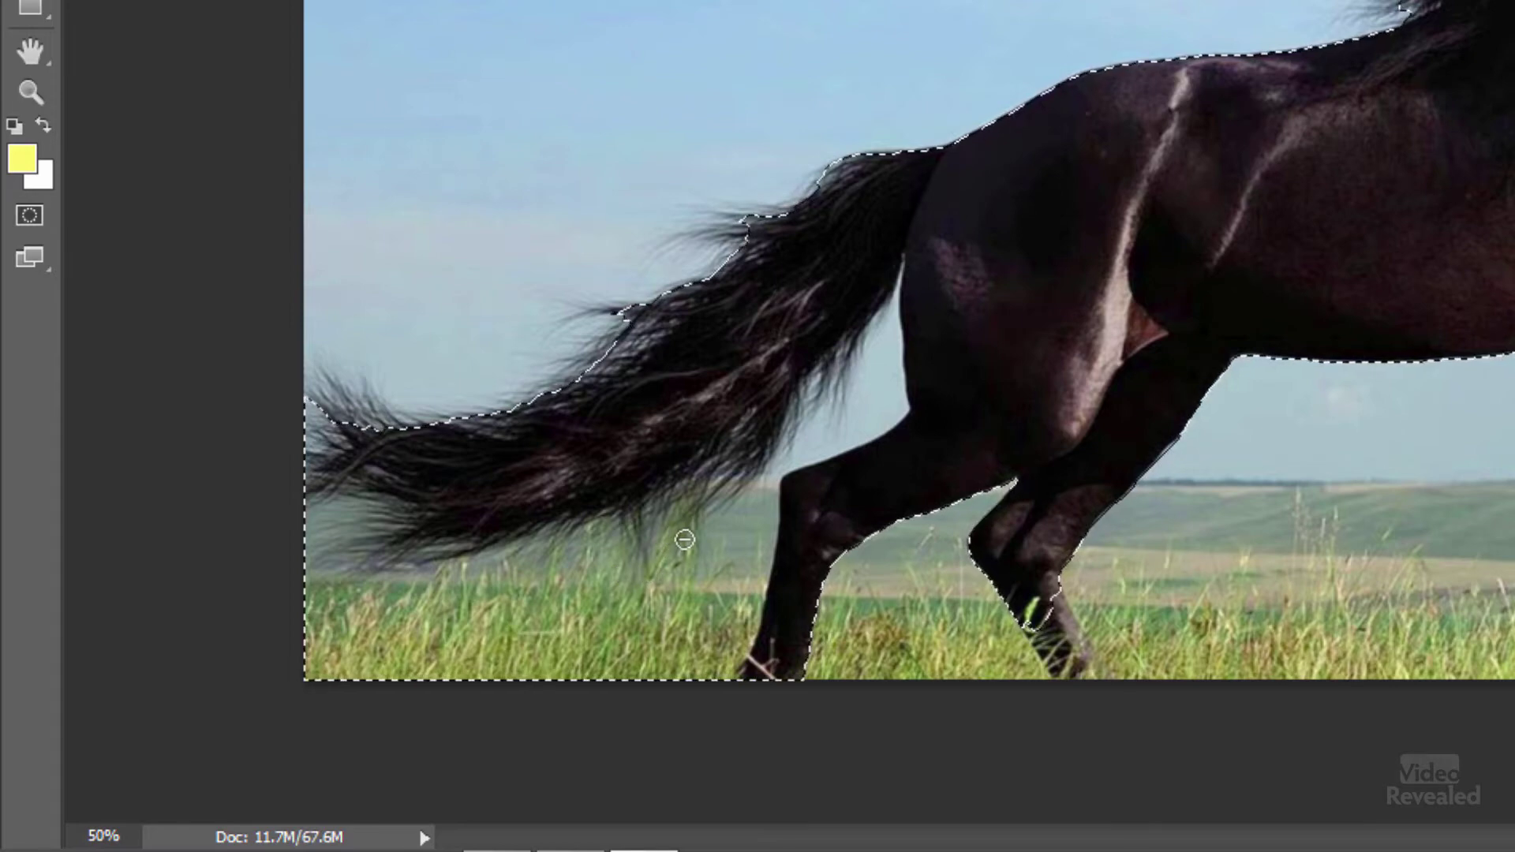
Step: Subtract the sky gap between tail and hind leg, then add the lower hind leg and hoof
{"action": "mouse_move", "coordinate": [868, 372]}
{"action": "left_mouse_down"}
{"action": "mouse_move", "coordinate": [726, 505]}
{"action": "mouse_move", "coordinate": [693, 560]}
{"action": "mouse_move", "coordinate": [589, 611]}
{"action": "mouse_move", "coordinate": [397, 624]}
{"action": "mouse_move", "coordinate": [278, 609]}
{"action": "left_mouse_up"}
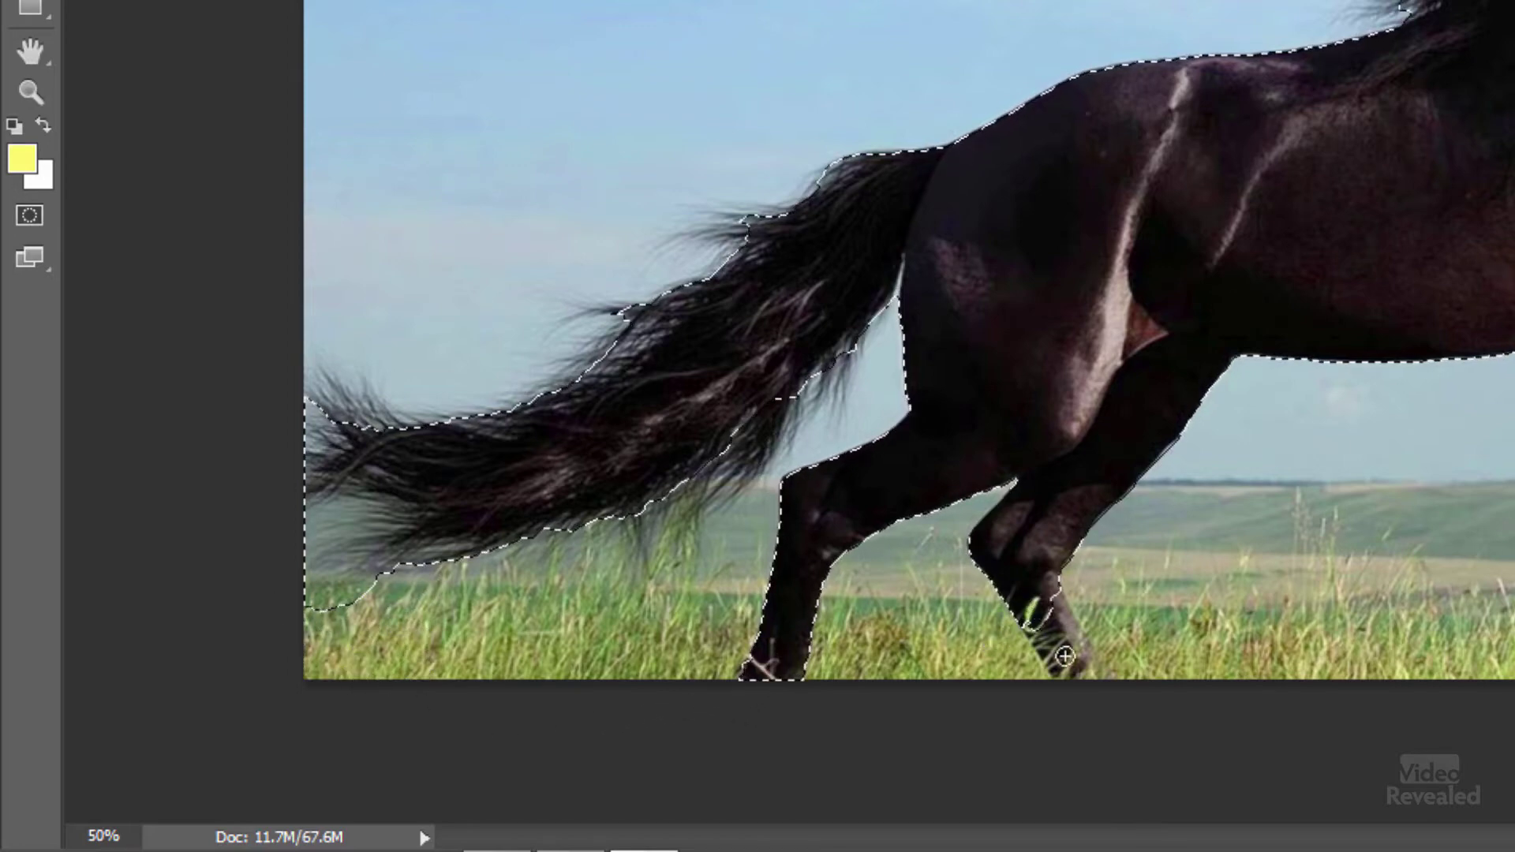
{"action": "left_click_drag", "start_coordinate": [1065, 656], "coordinate": [1088, 688]}
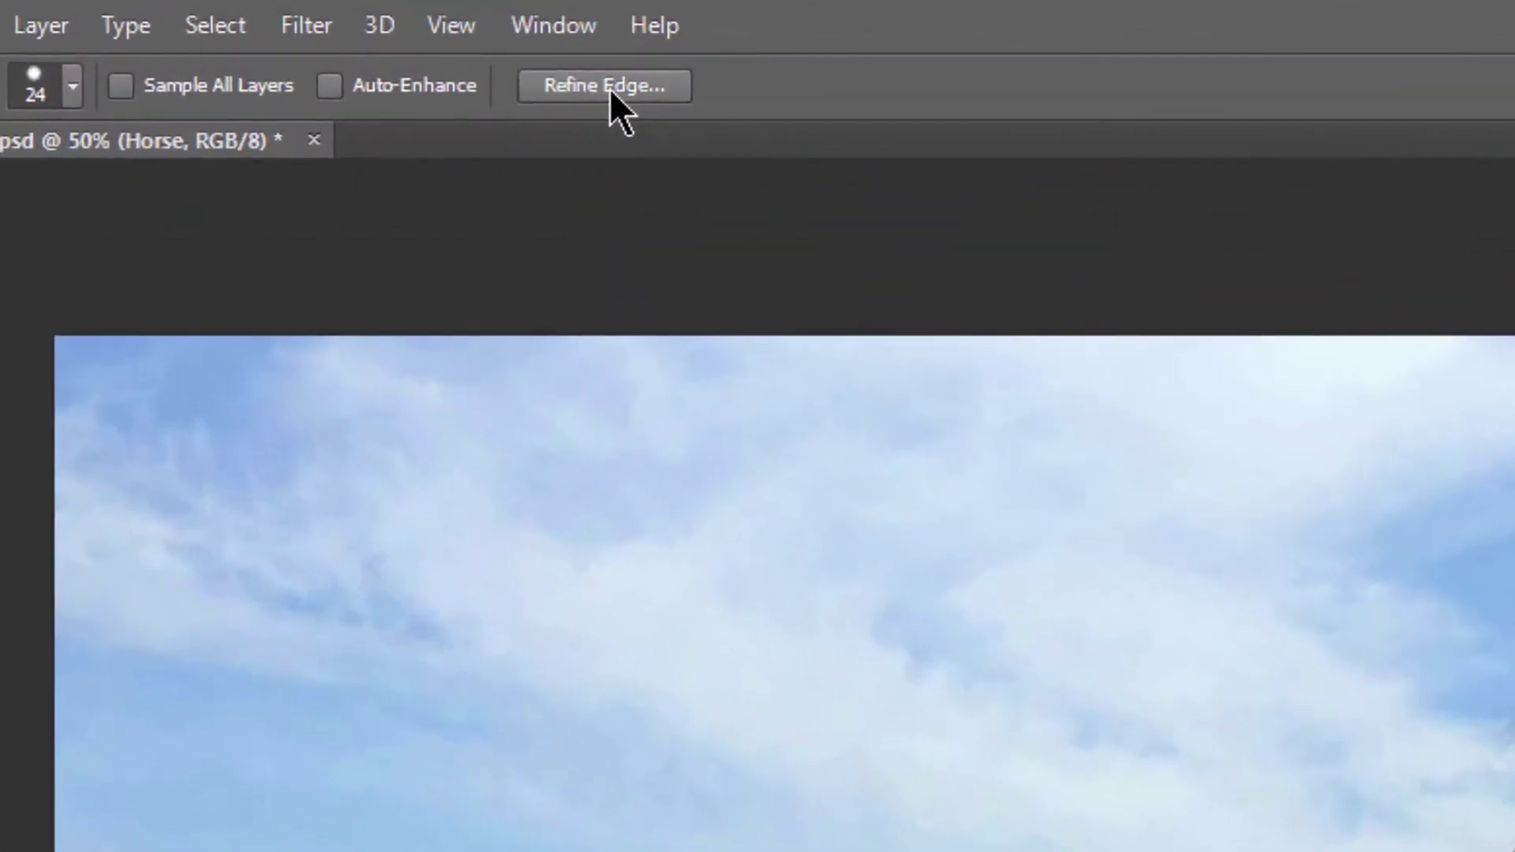
Step: Open Refine Edge and compare Overlay, On Black and On White views, settling on Black & White
{"action": "left_click", "coordinate": [609, 89]}
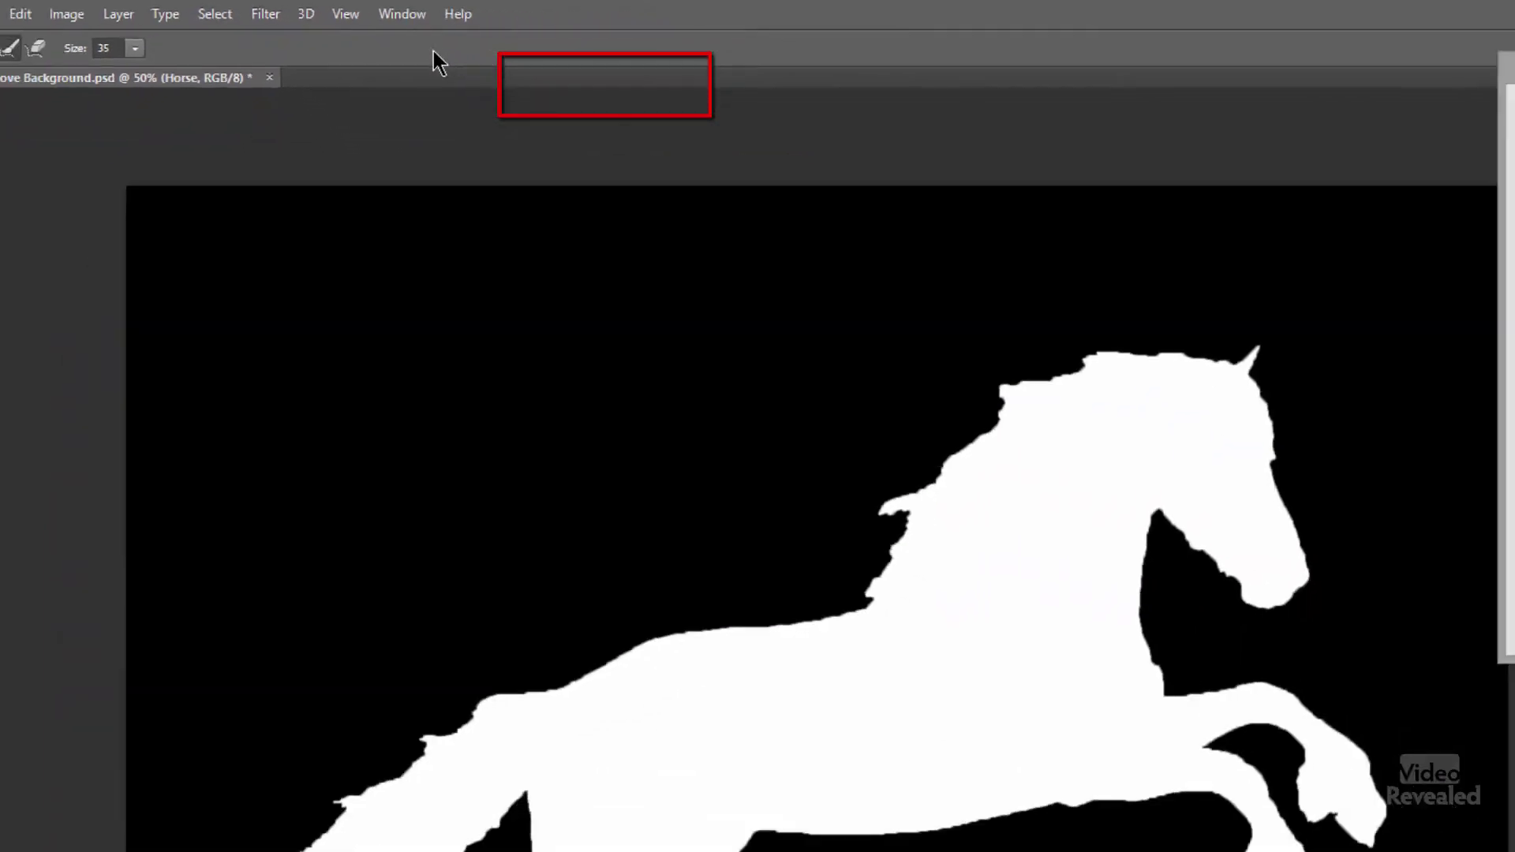
{"action": "left_click", "coordinate": [1278, 104]}
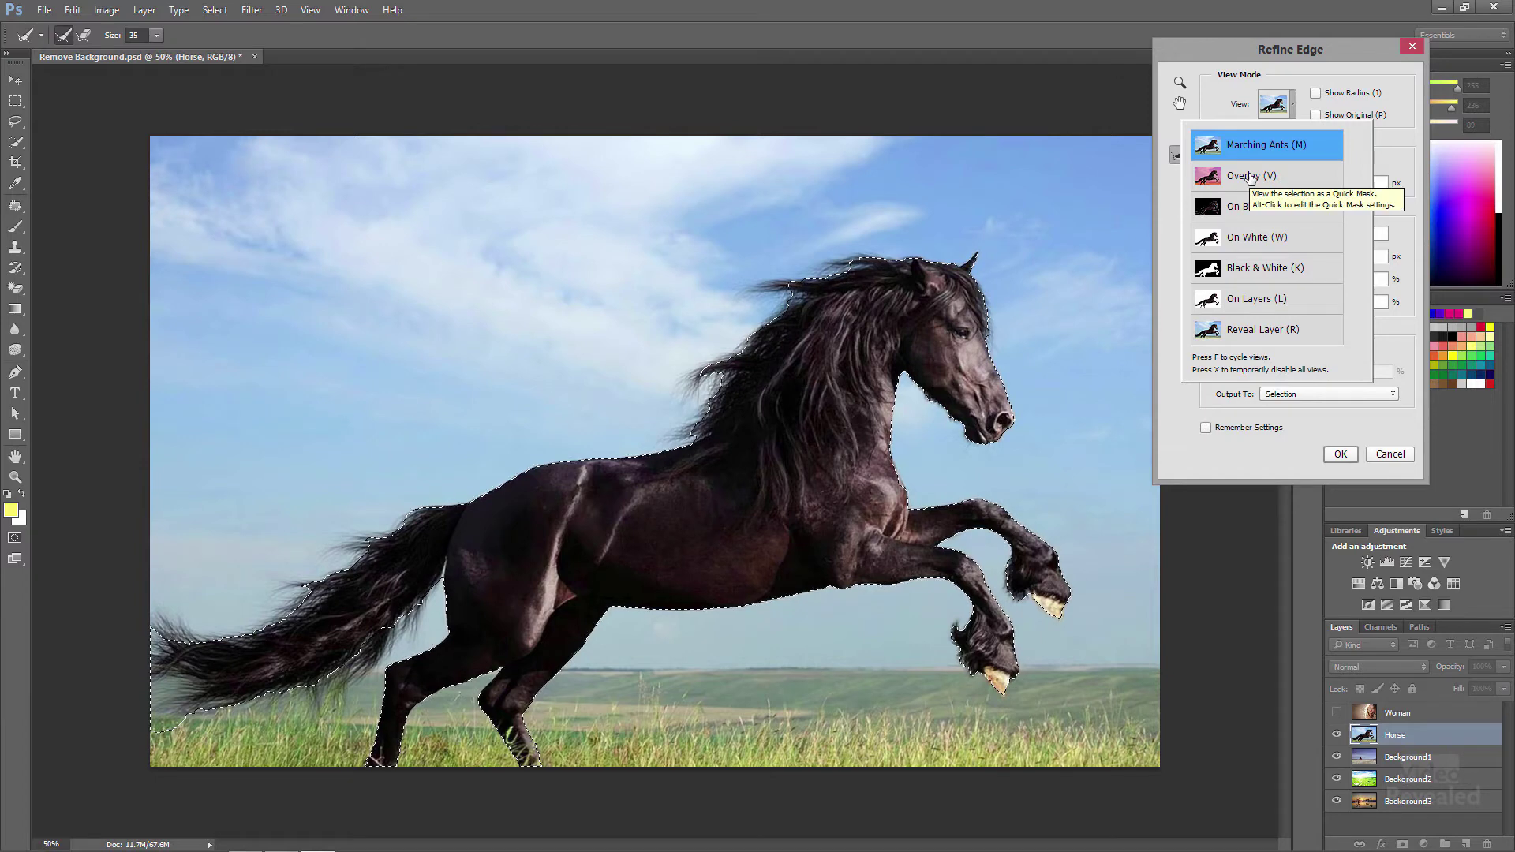
{"action": "left_click", "coordinate": [1240, 179]}
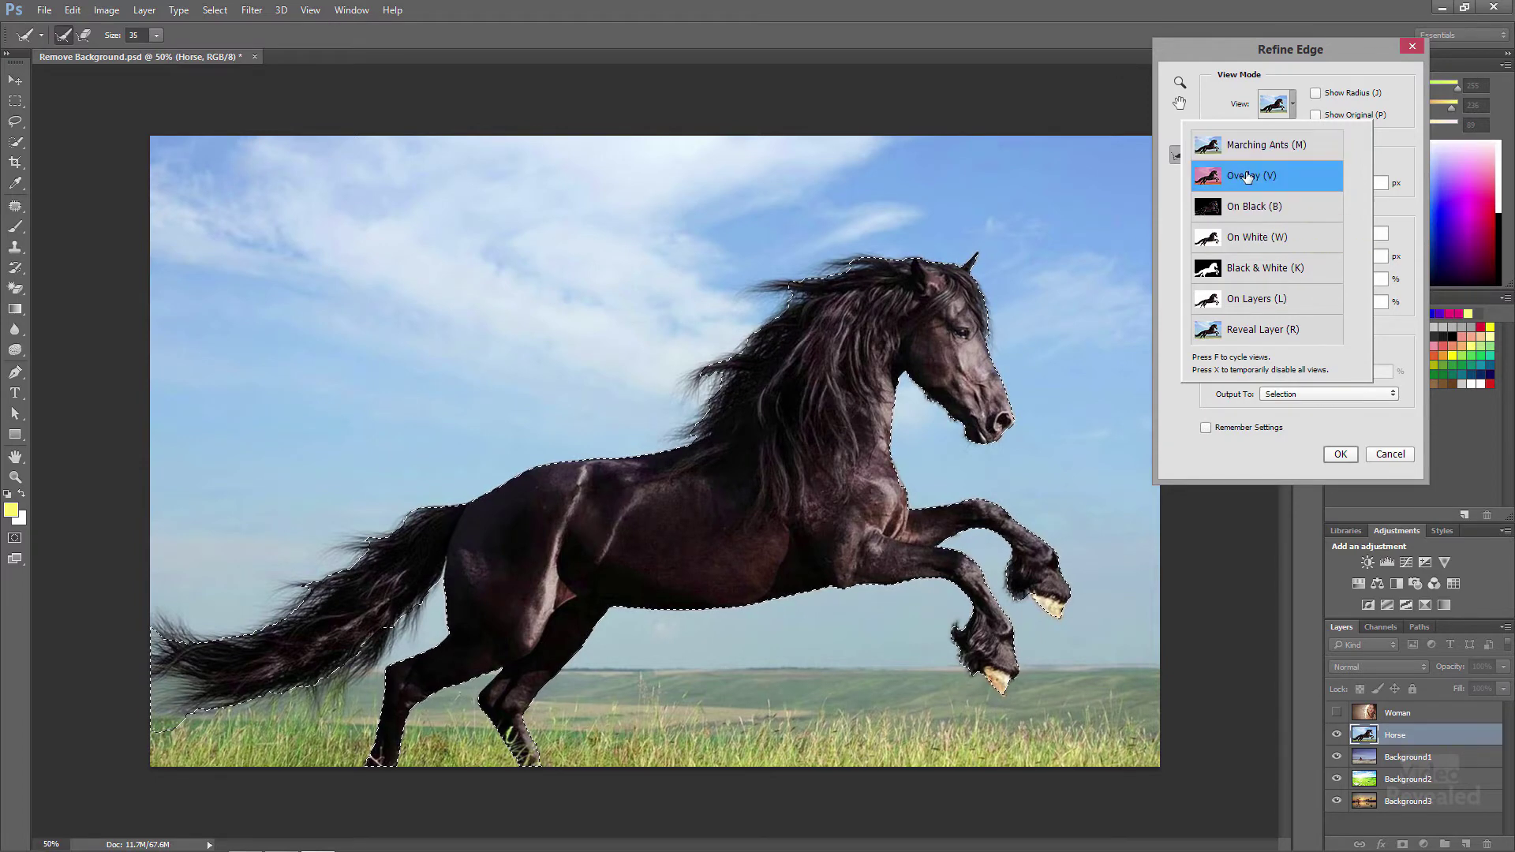
{"action": "left_click", "coordinate": [1245, 208]}
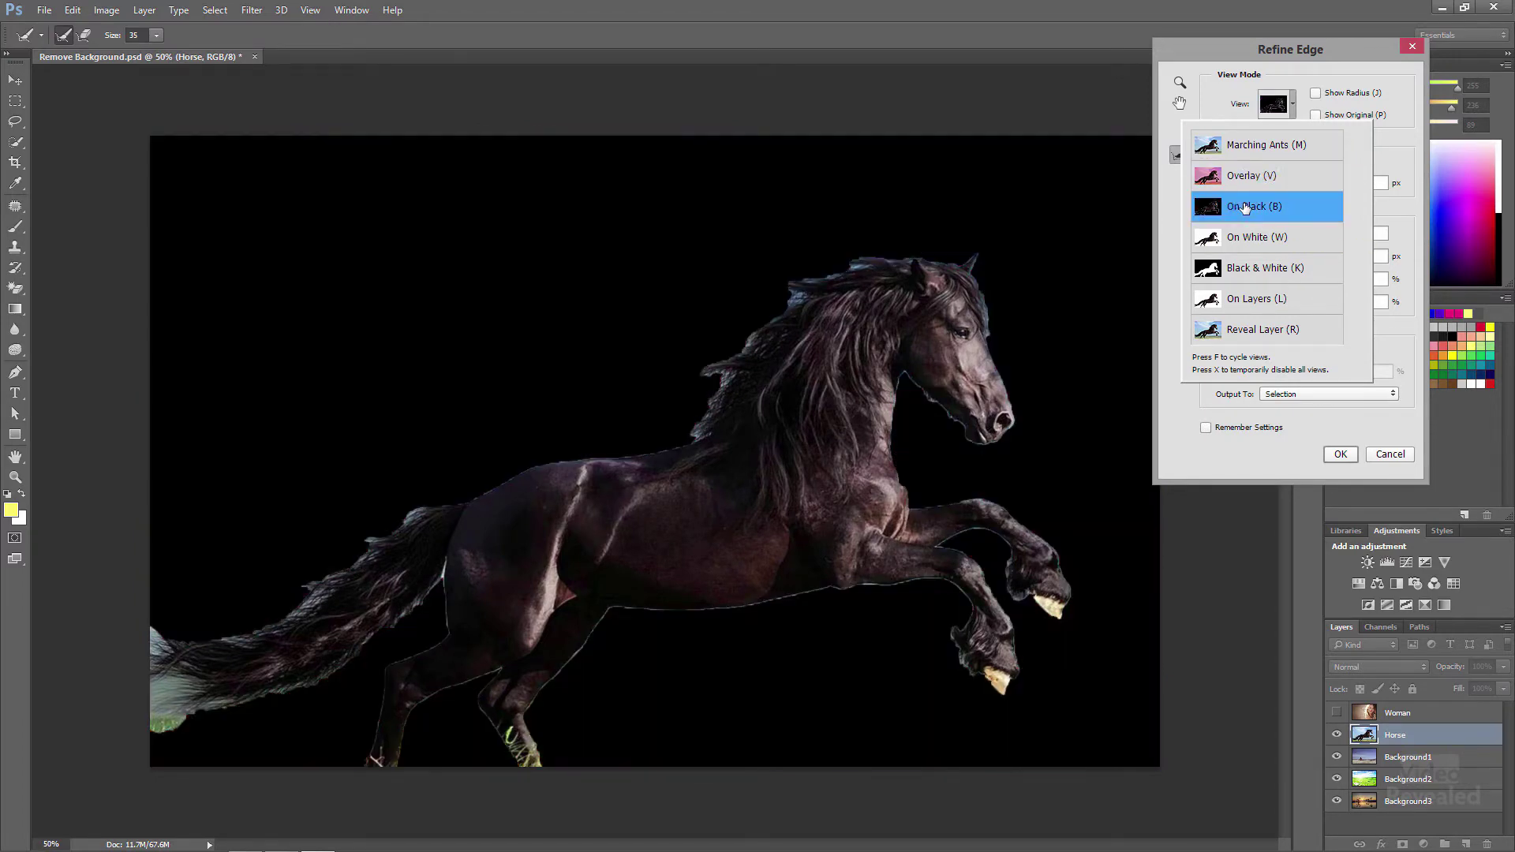
{"action": "left_click", "coordinate": [1252, 238]}
{"action": "left_click", "coordinate": [1257, 269]}
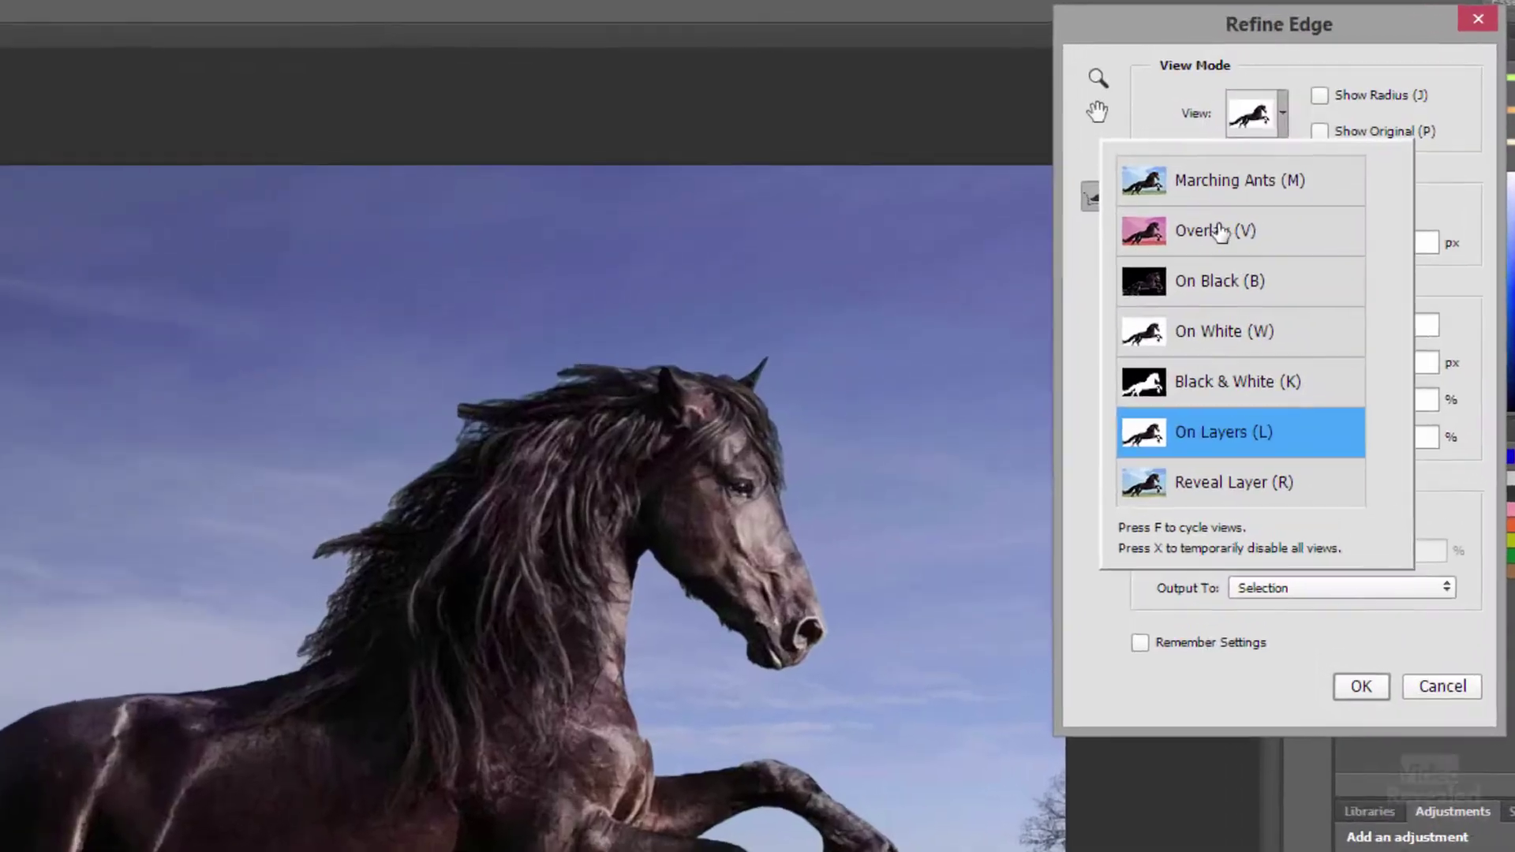
{"action": "left_click", "coordinate": [1204, 333]}
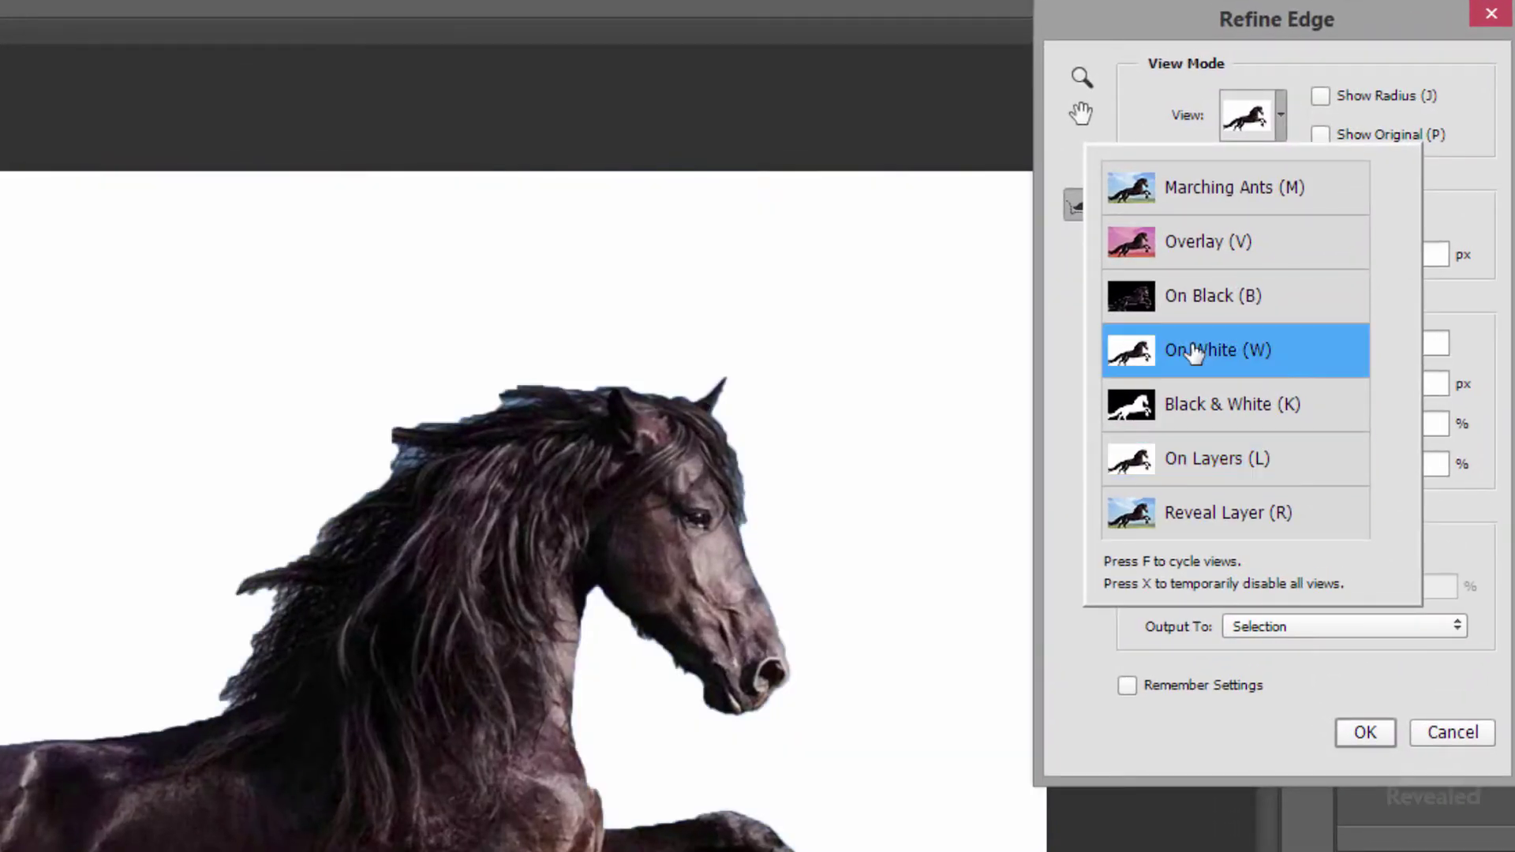
{"action": "left_click", "coordinate": [1188, 407]}
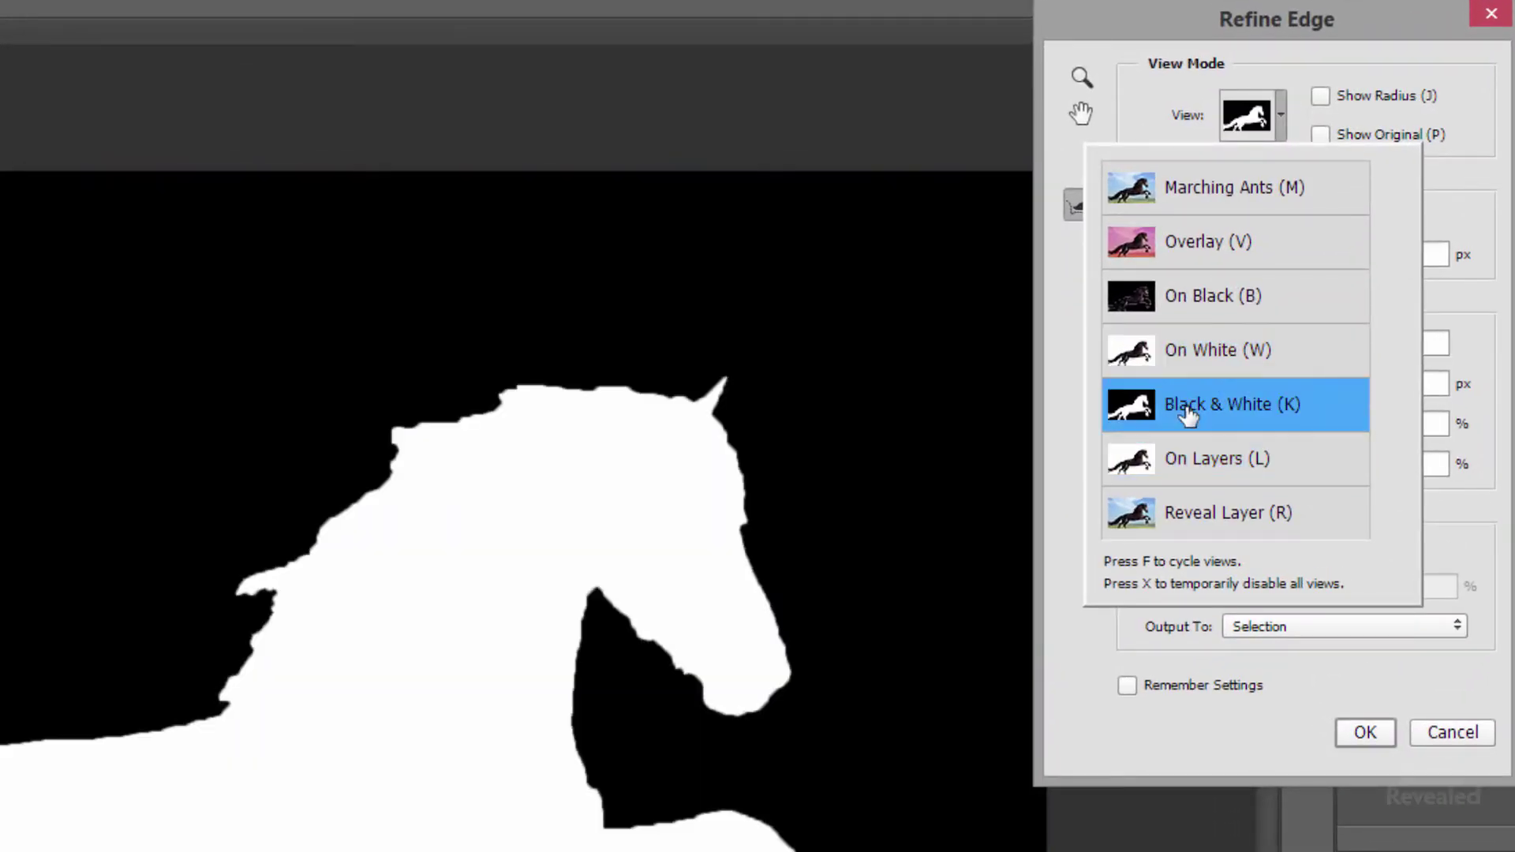
Step: Set the Refine Edge Radius to 186.9 px and enable Smart Radius
{"action": "left_click", "coordinate": [1139, 71]}
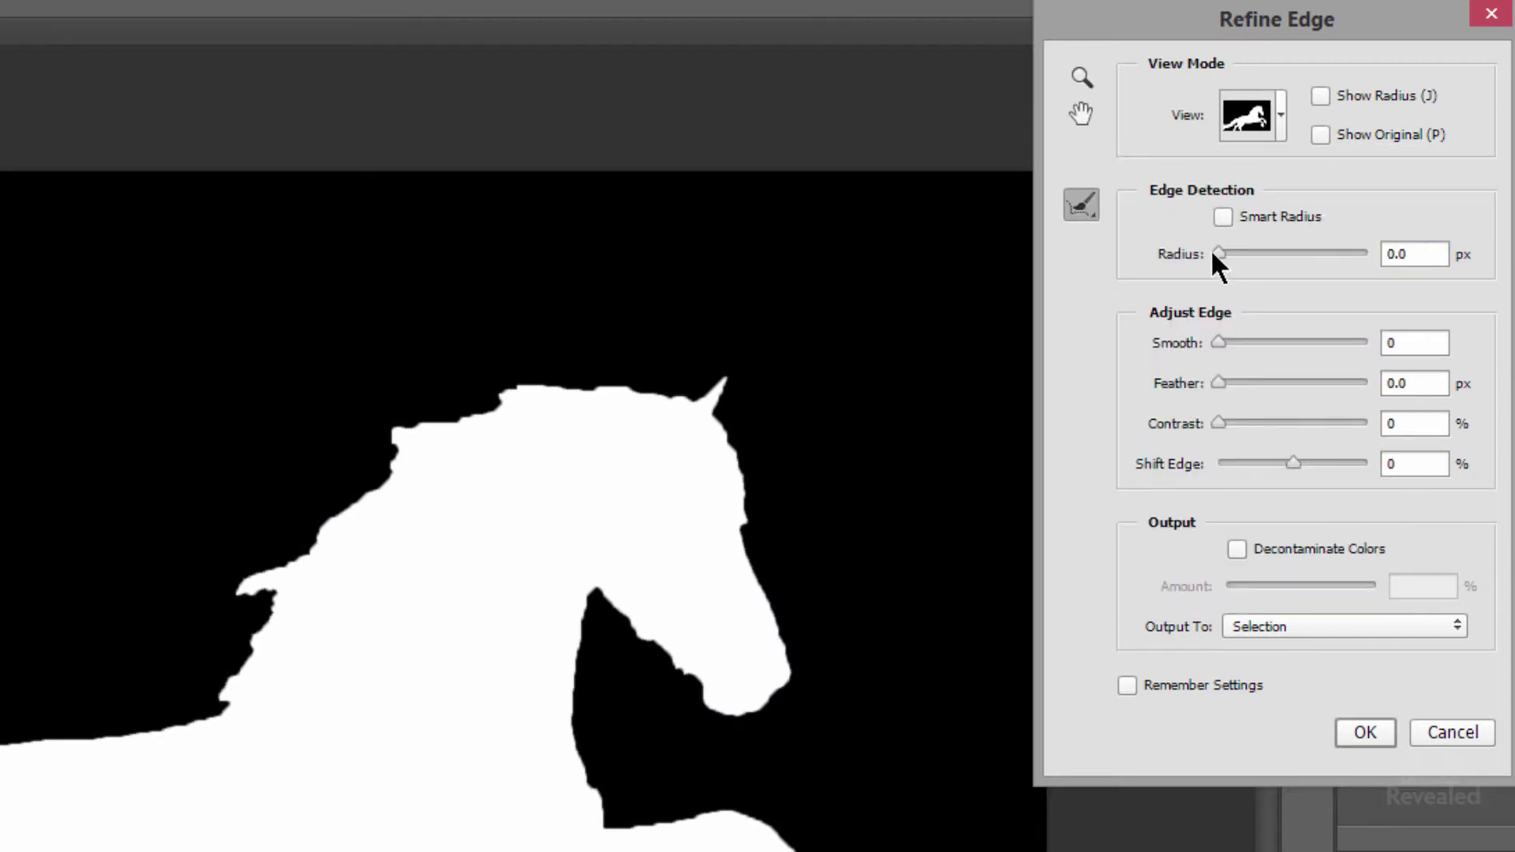
{"action": "left_click_drag", "start_coordinate": [1214, 253], "coordinate": [1358, 252]}
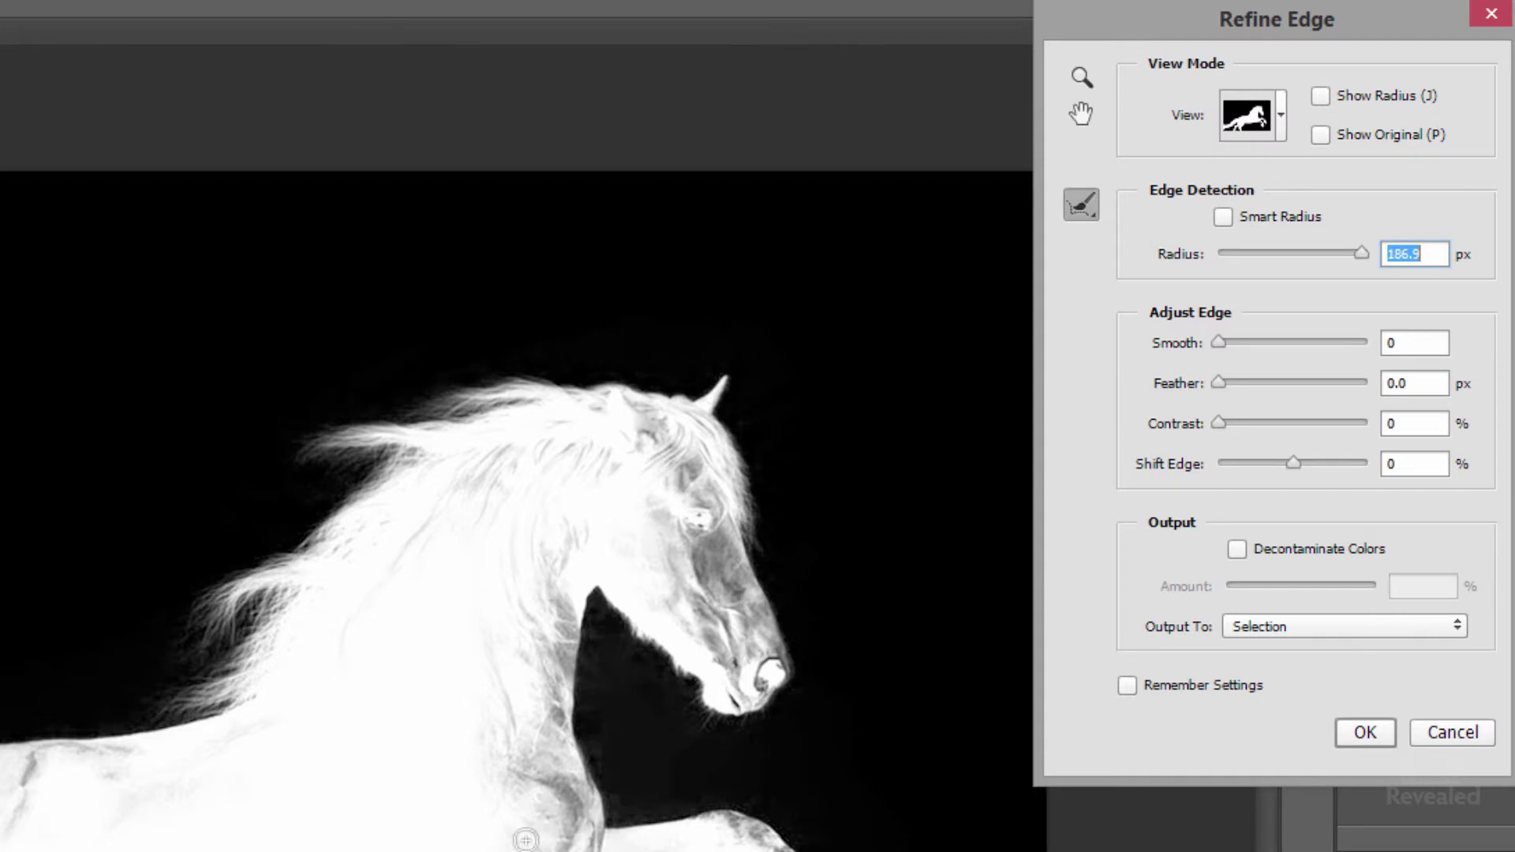
{"action": "left_click", "coordinate": [1250, 216]}
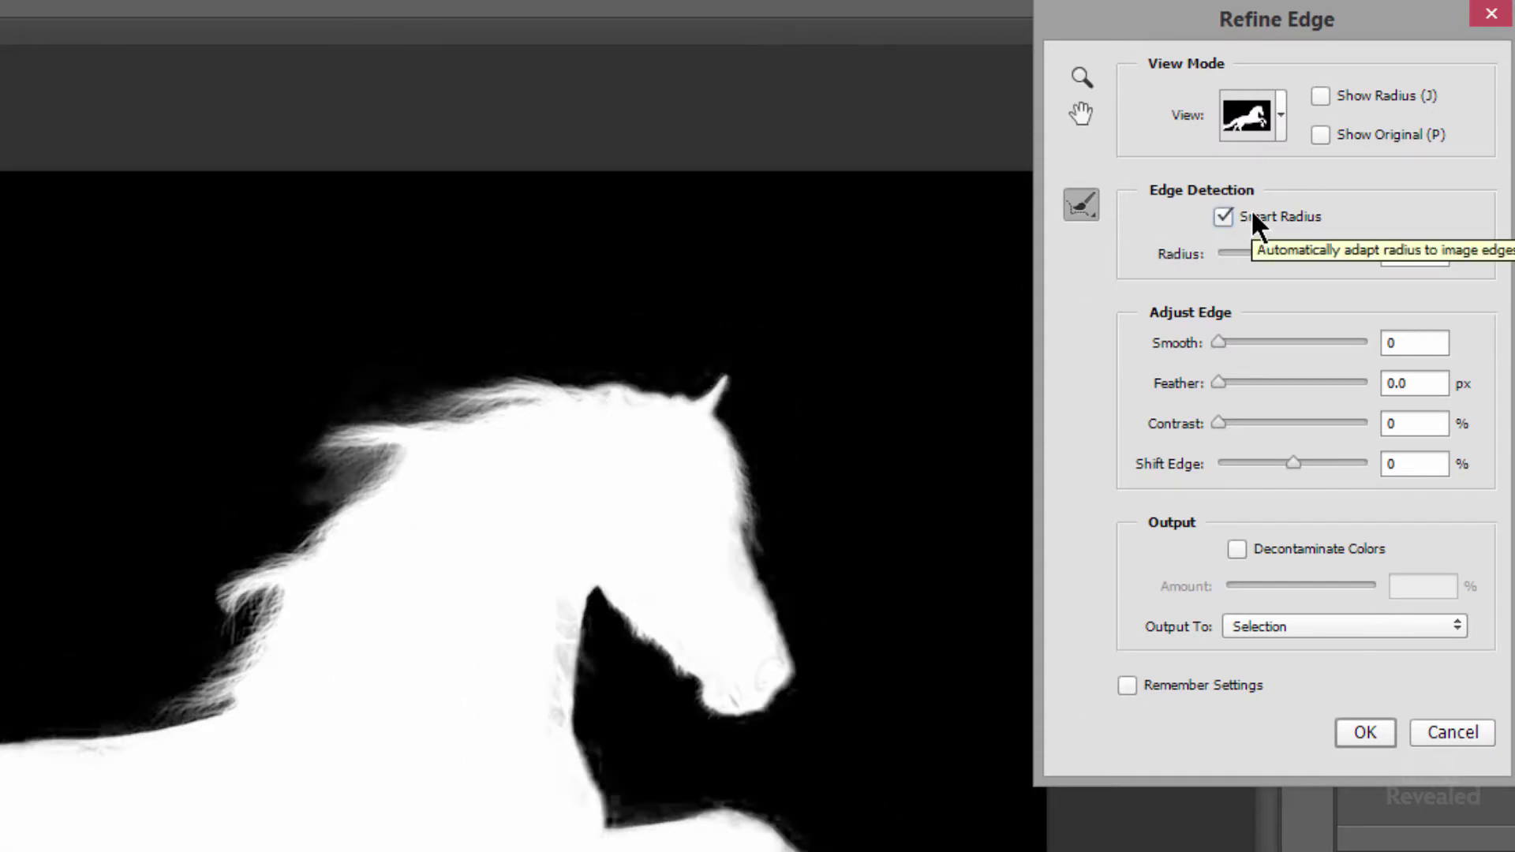
{"action": "left_click", "coordinate": [1257, 111]}
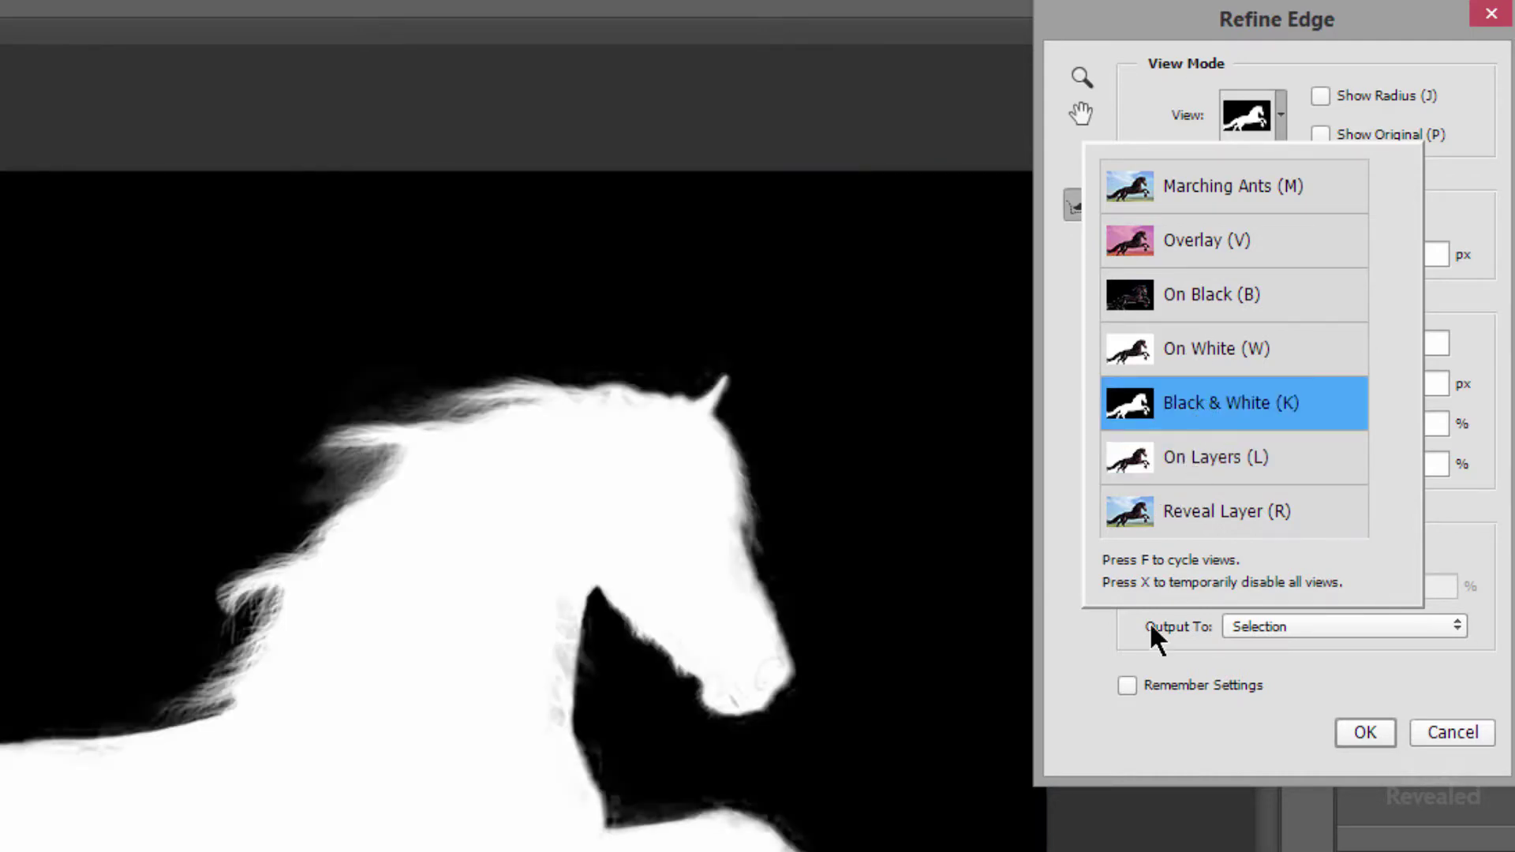
{"action": "left_click", "coordinate": [1149, 622]}
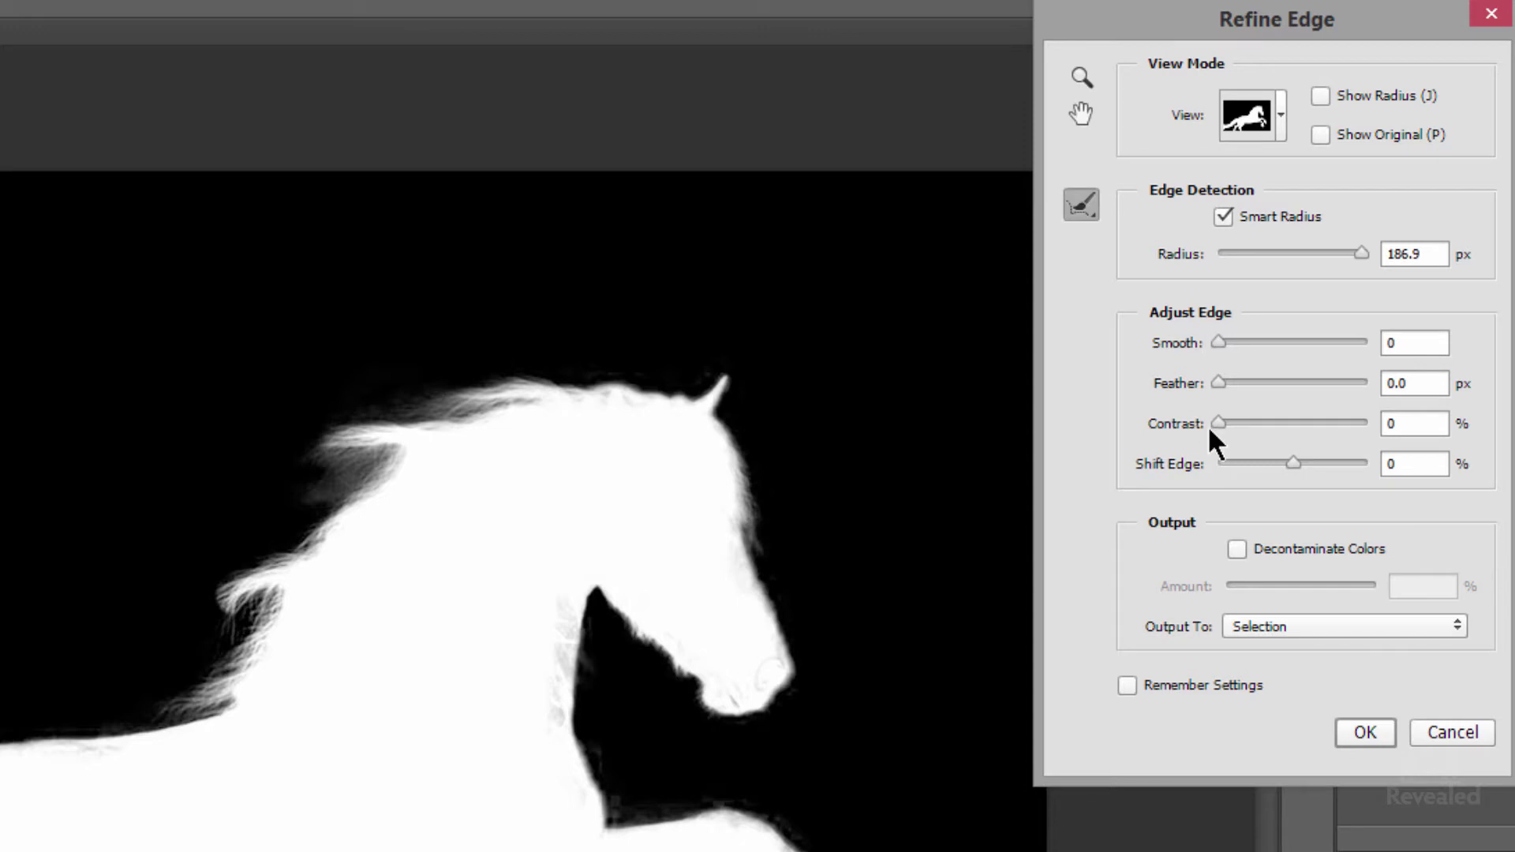
Step: Set Contrast to 19%, preview On Layers, and reset Shift Edge to 0
{"action": "left_click_drag", "start_coordinate": [1213, 425], "coordinate": [1246, 421]}
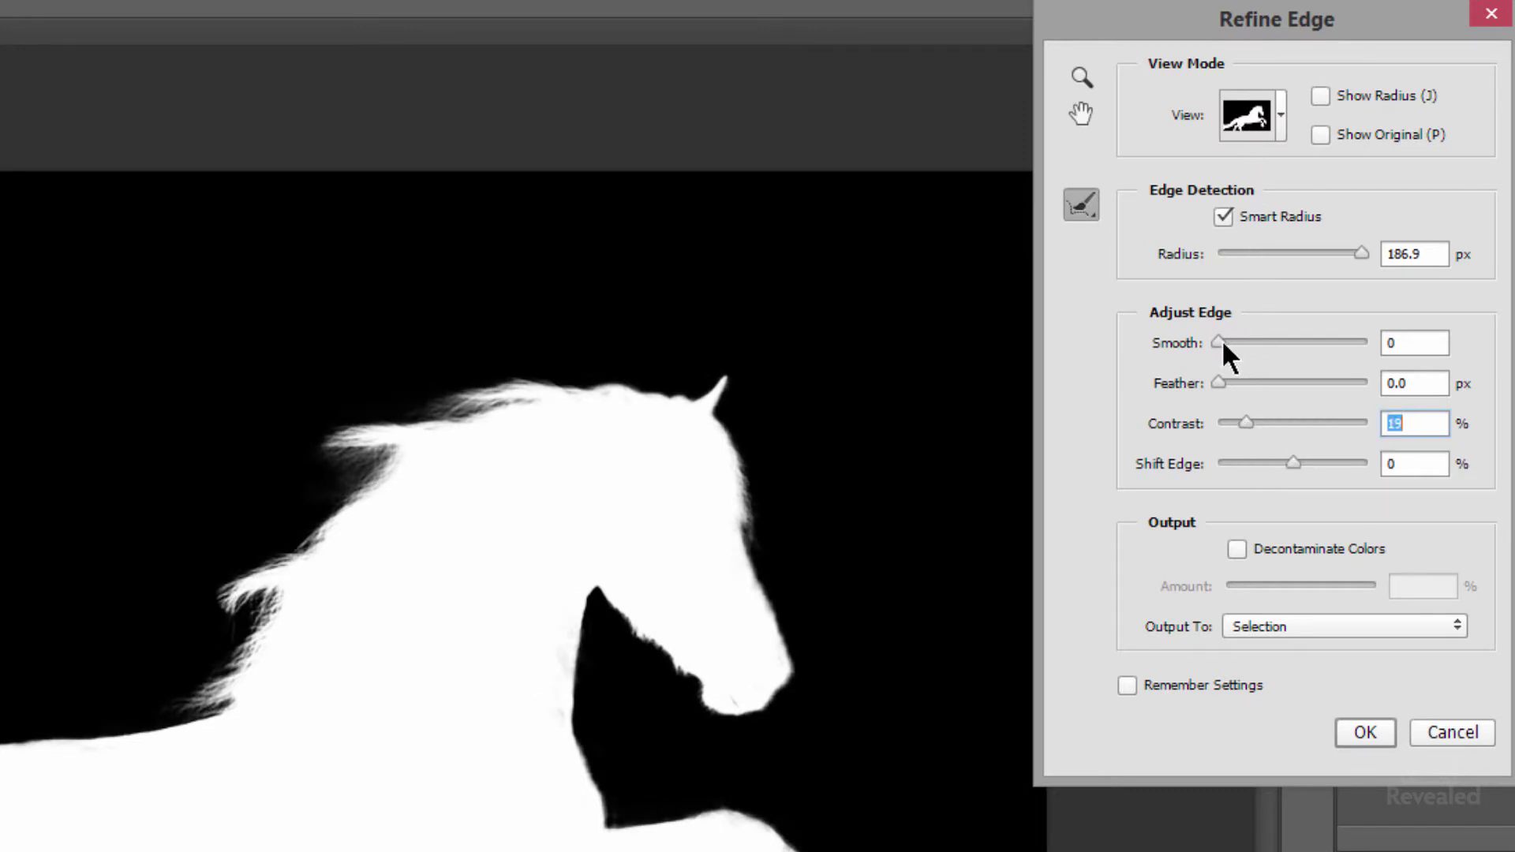
{"action": "left_click", "coordinate": [1245, 119]}
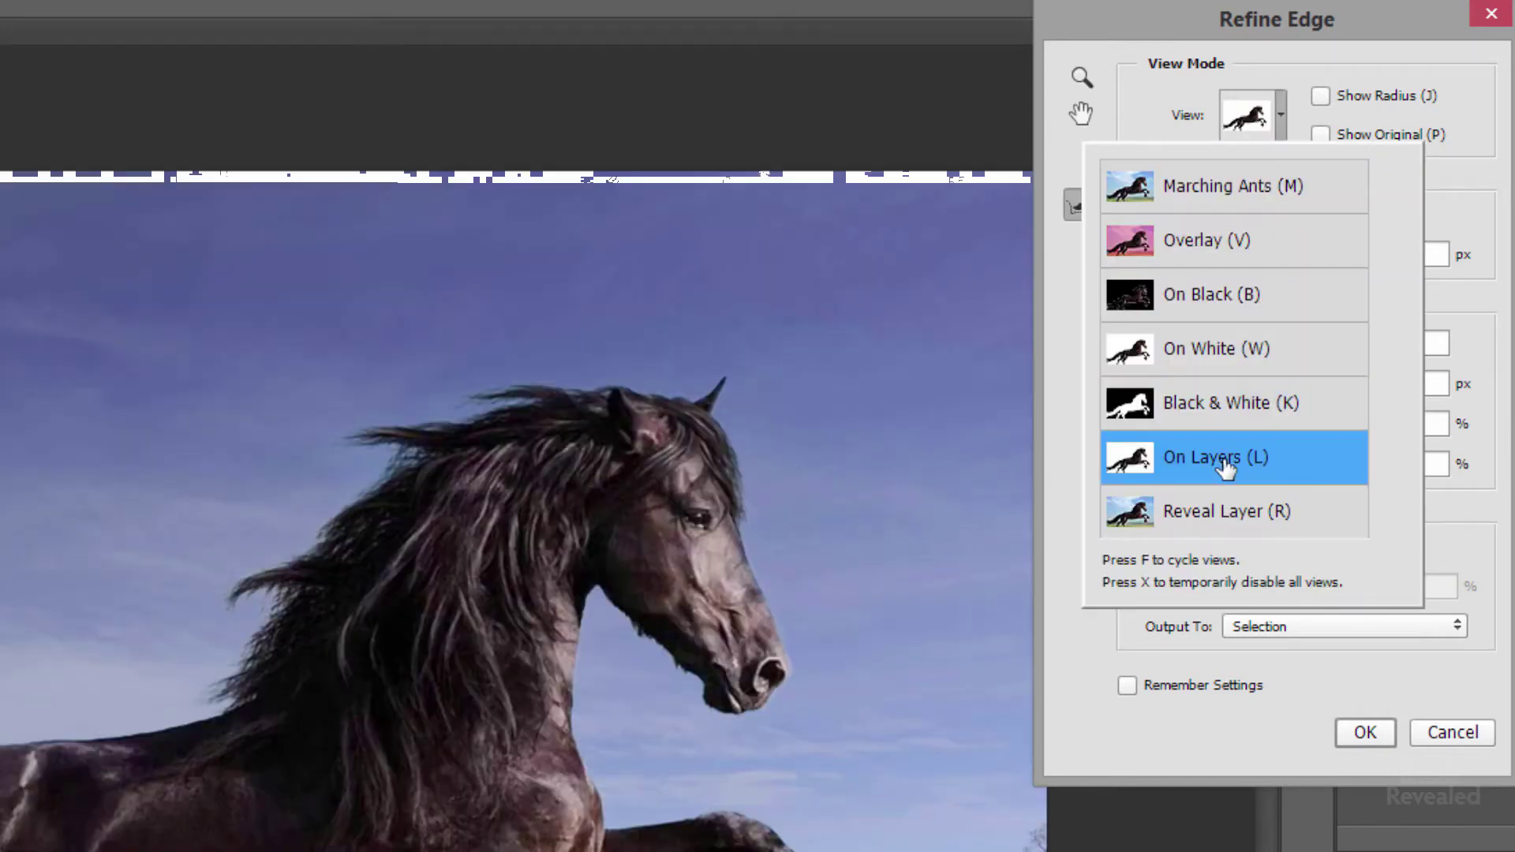
{"action": "left_click", "coordinate": [1090, 641]}
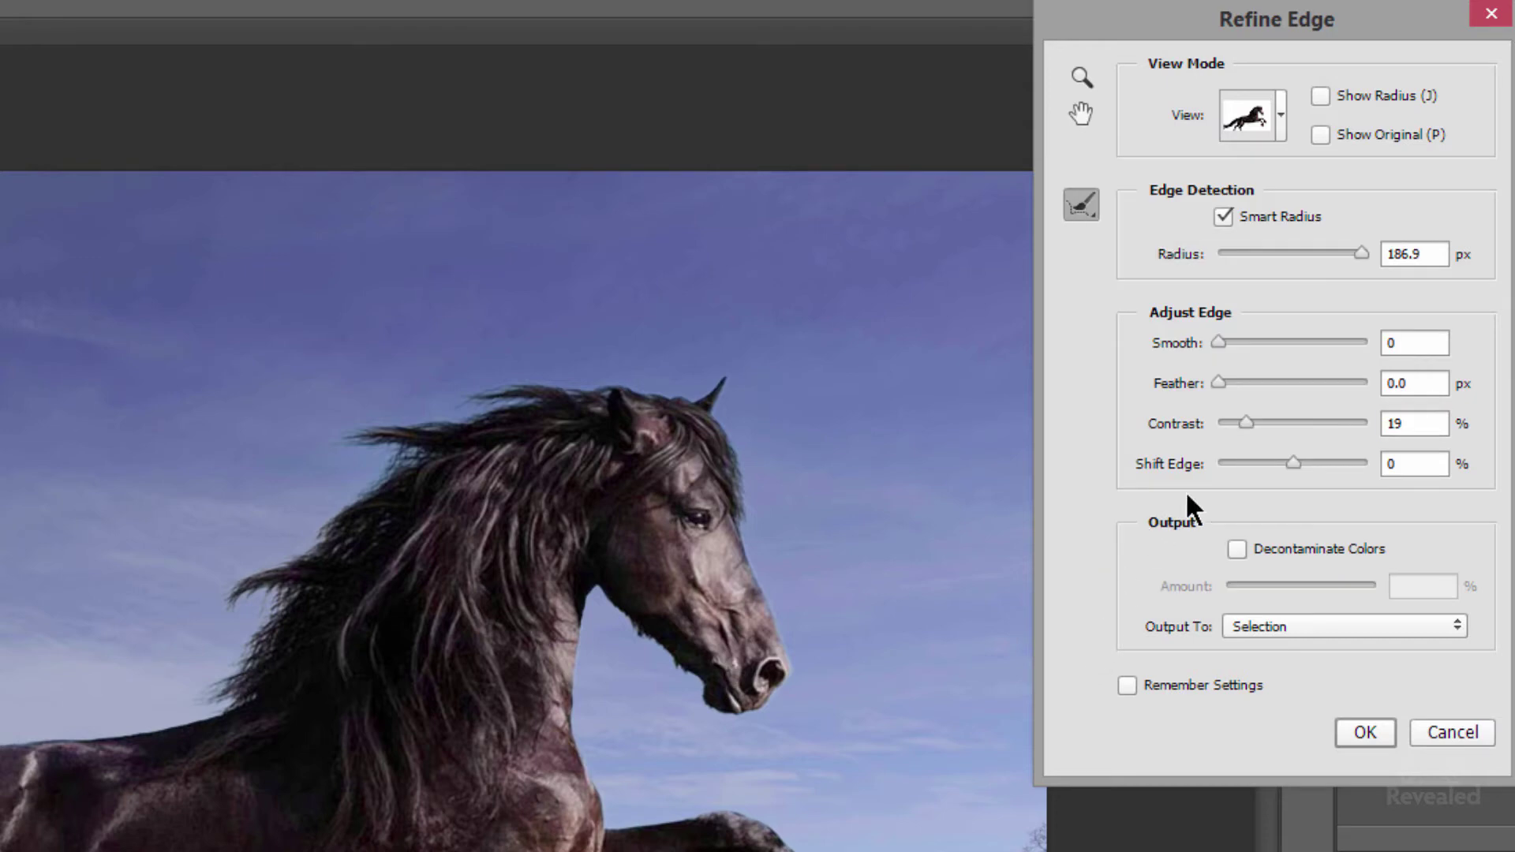
{"action": "mouse_move", "coordinate": [1290, 463]}
{"action": "left_mouse_down"}
{"action": "mouse_move", "coordinate": [1265, 464]}
{"action": "mouse_move", "coordinate": [1331, 463]}
{"action": "mouse_move", "coordinate": [1283, 465]}
{"action": "left_mouse_up"}
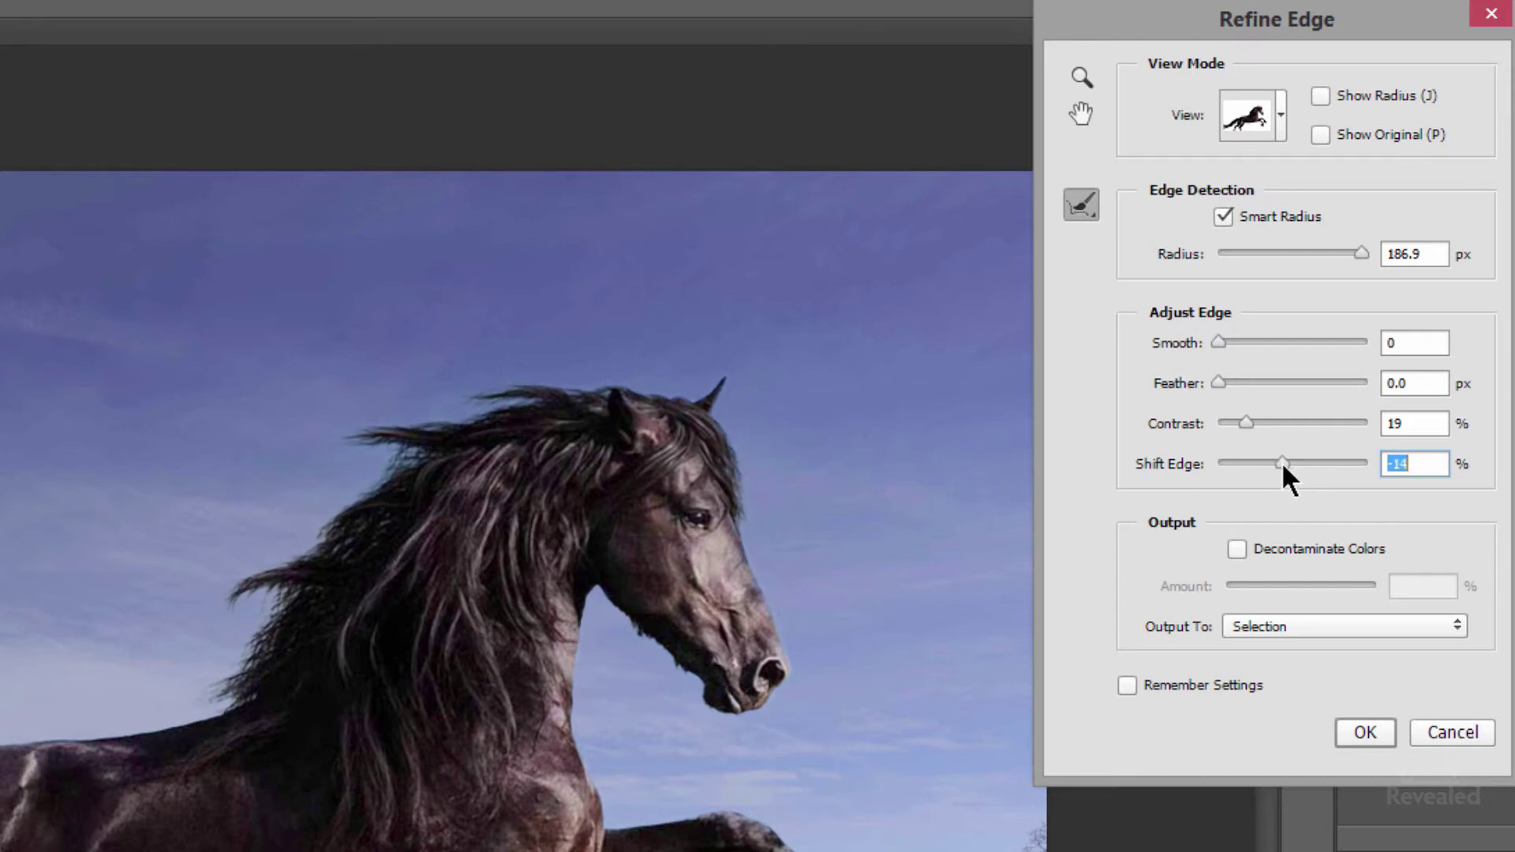
{"action": "type", "text": "0"}
Step: Leave Decontaminate Colors off, output to New Layer with Layer Mask, and apply Refine Edge
{"action": "left_click", "coordinate": [1251, 551]}
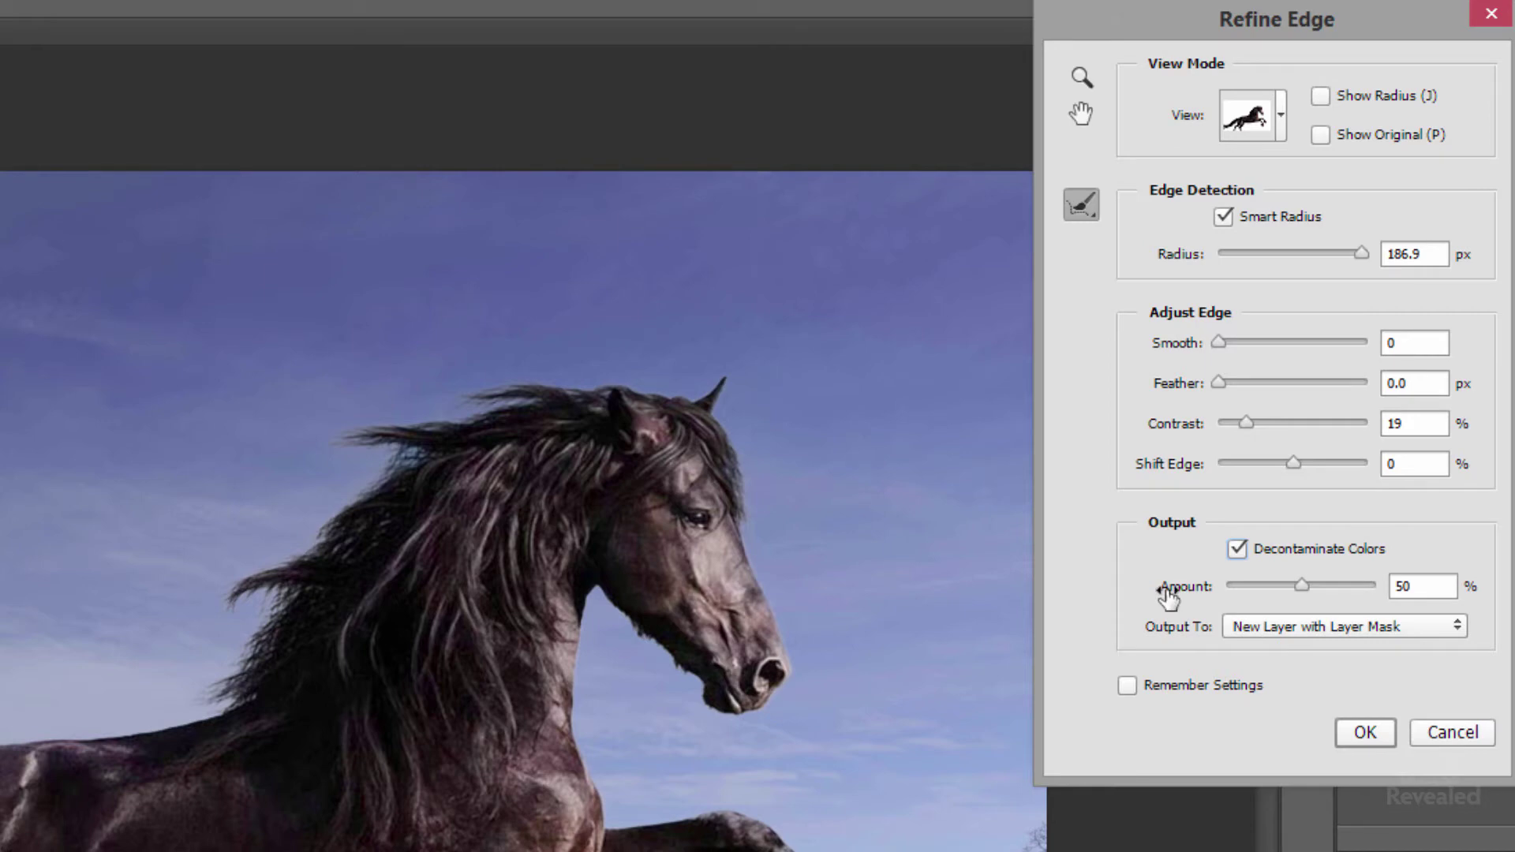
{"action": "left_click", "coordinate": [1269, 548]}
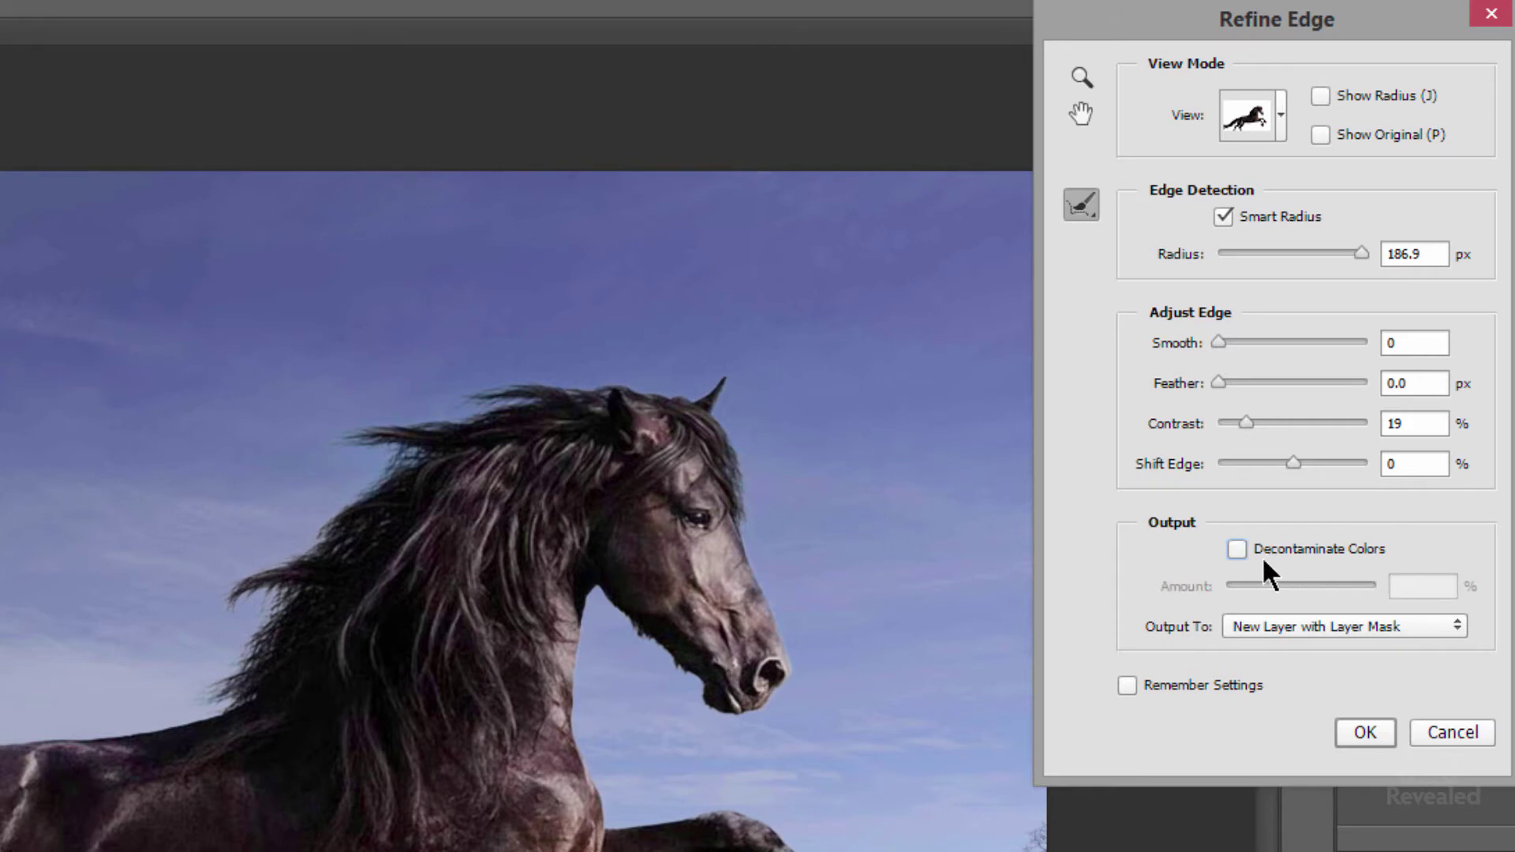
{"action": "left_click", "coordinate": [1343, 625]}
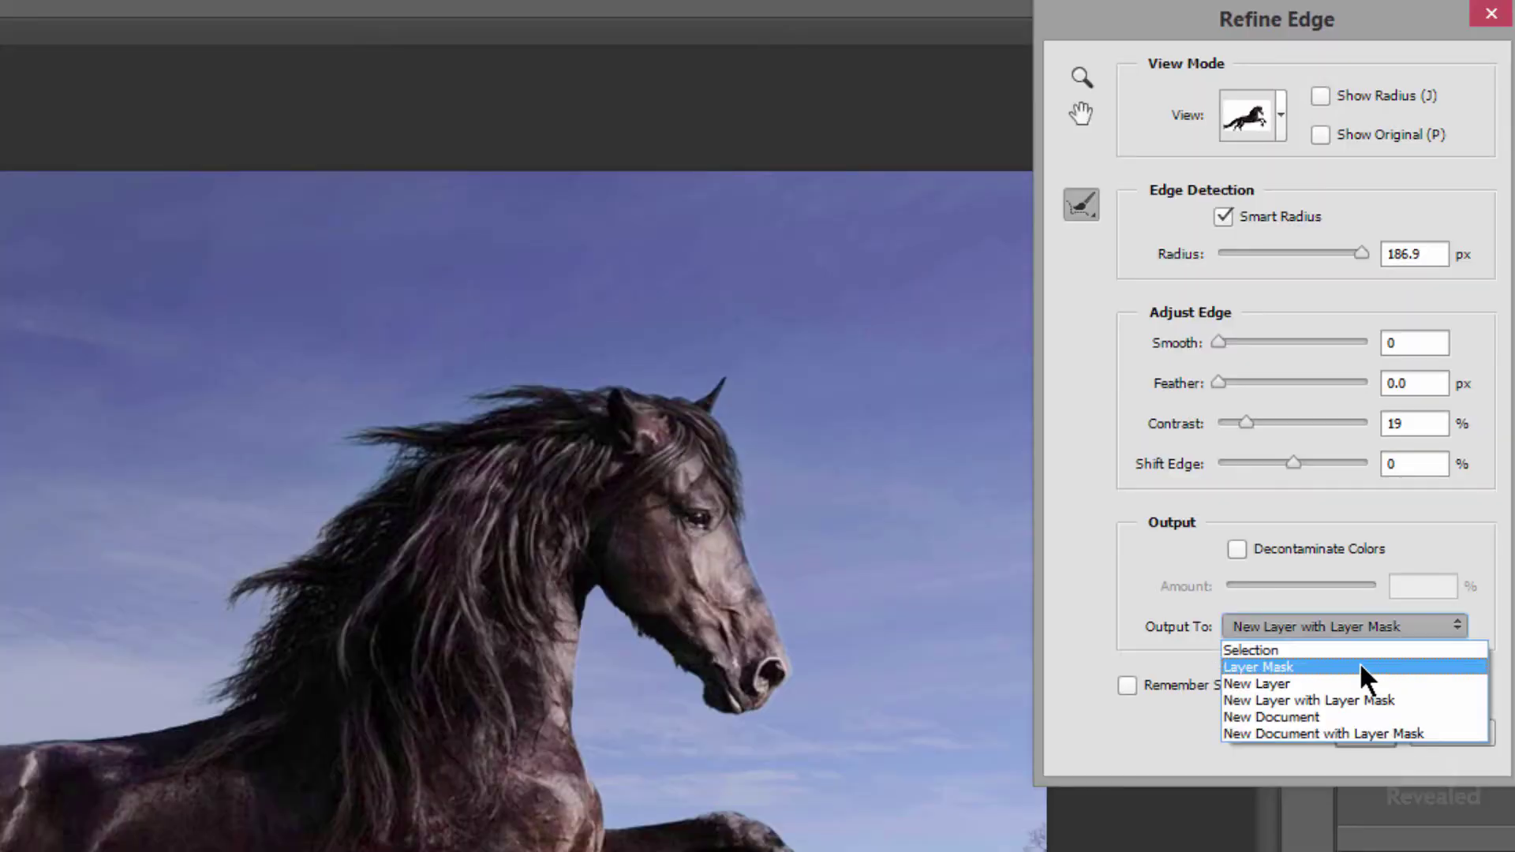
{"action": "left_click", "coordinate": [1341, 704]}
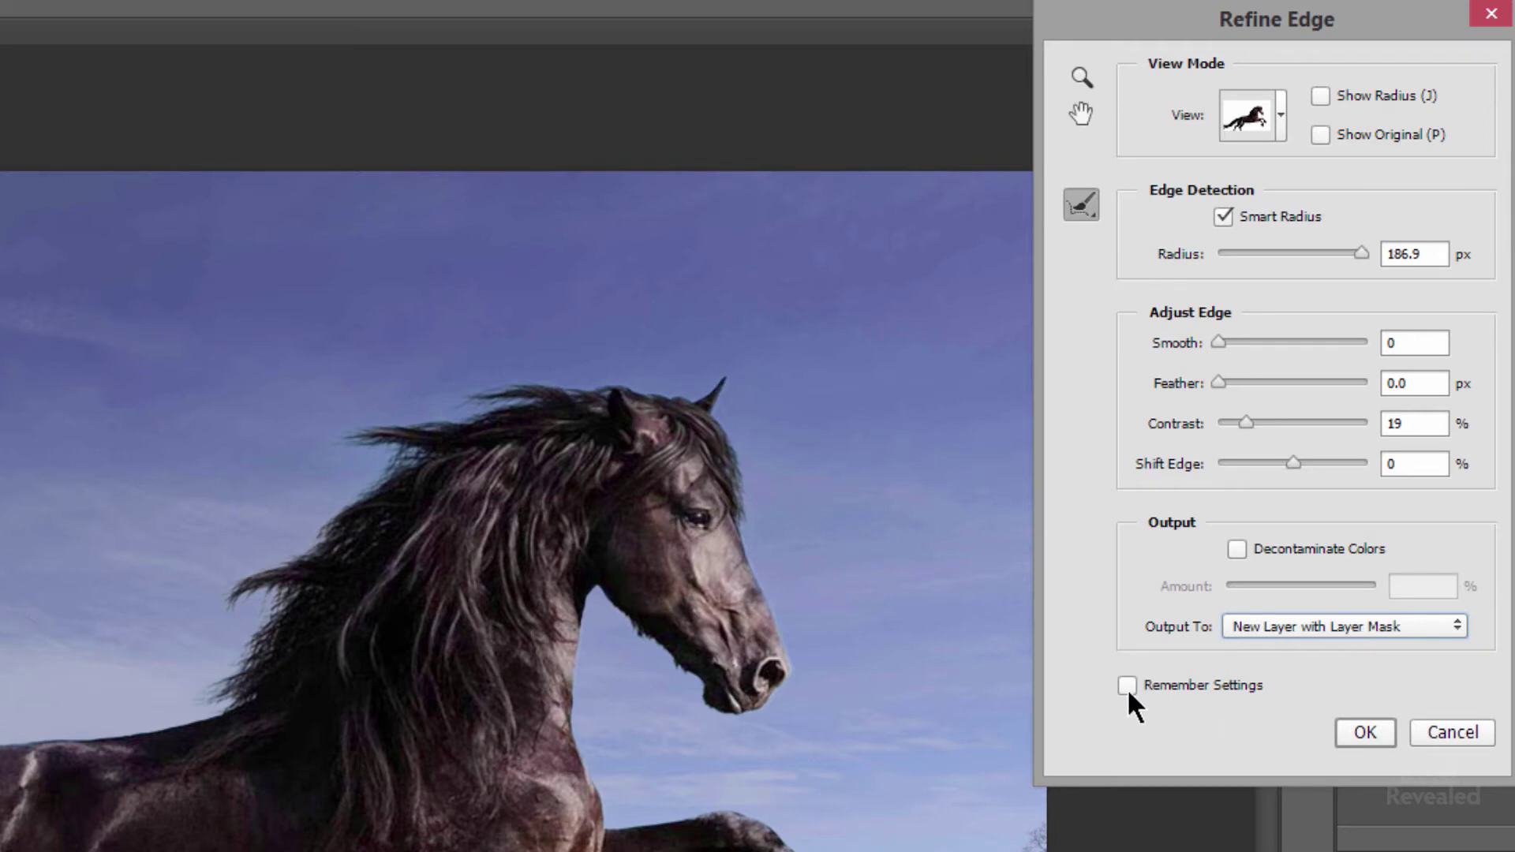
{"action": "left_click", "coordinate": [1360, 726]}
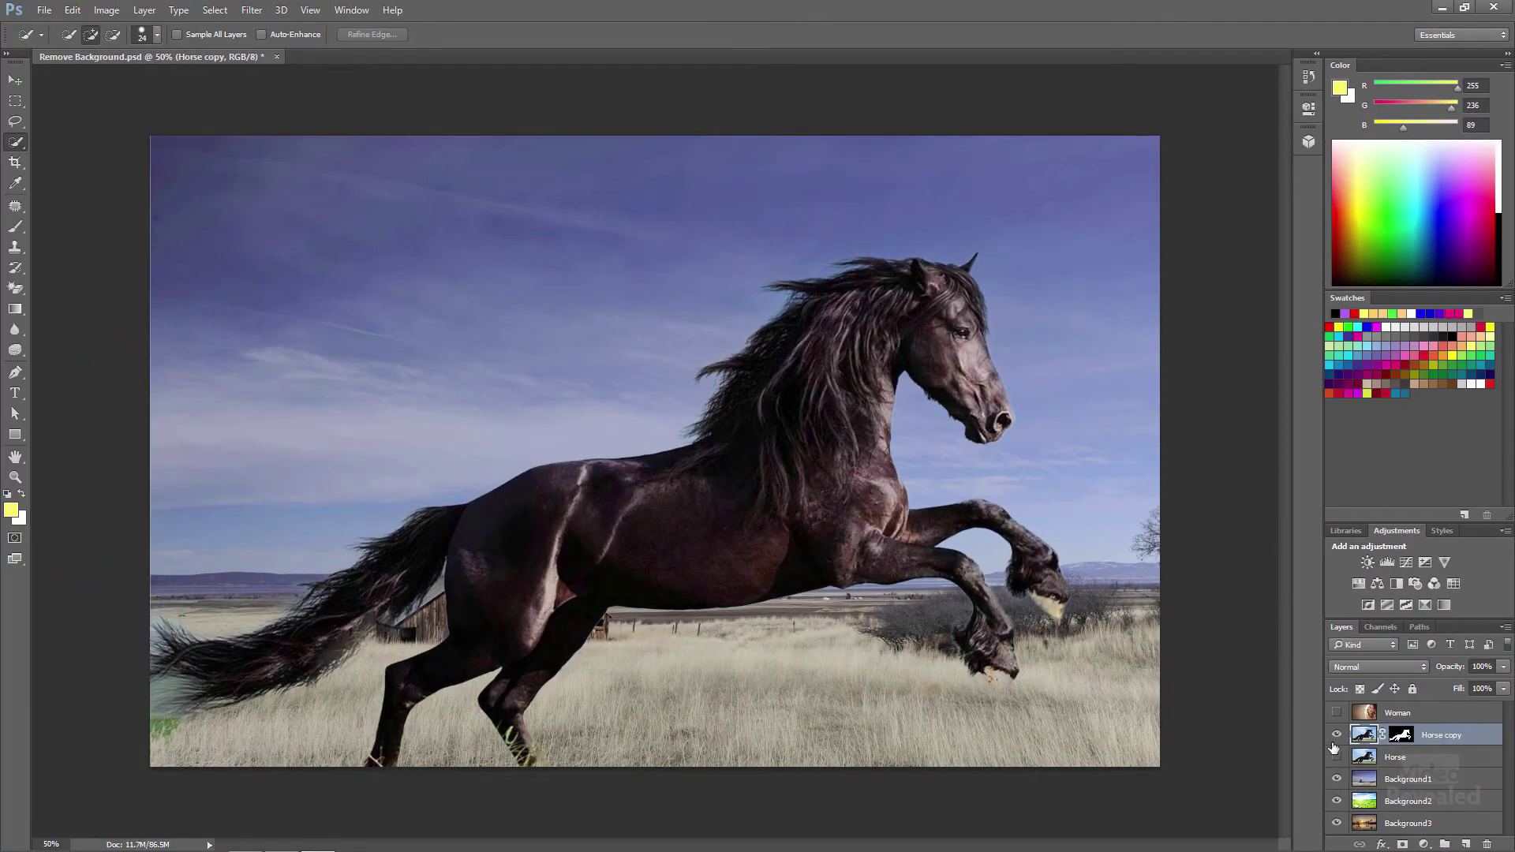
Step: Compare the Horse and Horse copy layers over the barn, then view the Horse copy mask alone
{"action": "left_click", "coordinate": [1337, 736]}
{"action": "left_click", "coordinate": [1337, 759]}
{"action": "left_click", "coordinate": [1337, 758]}
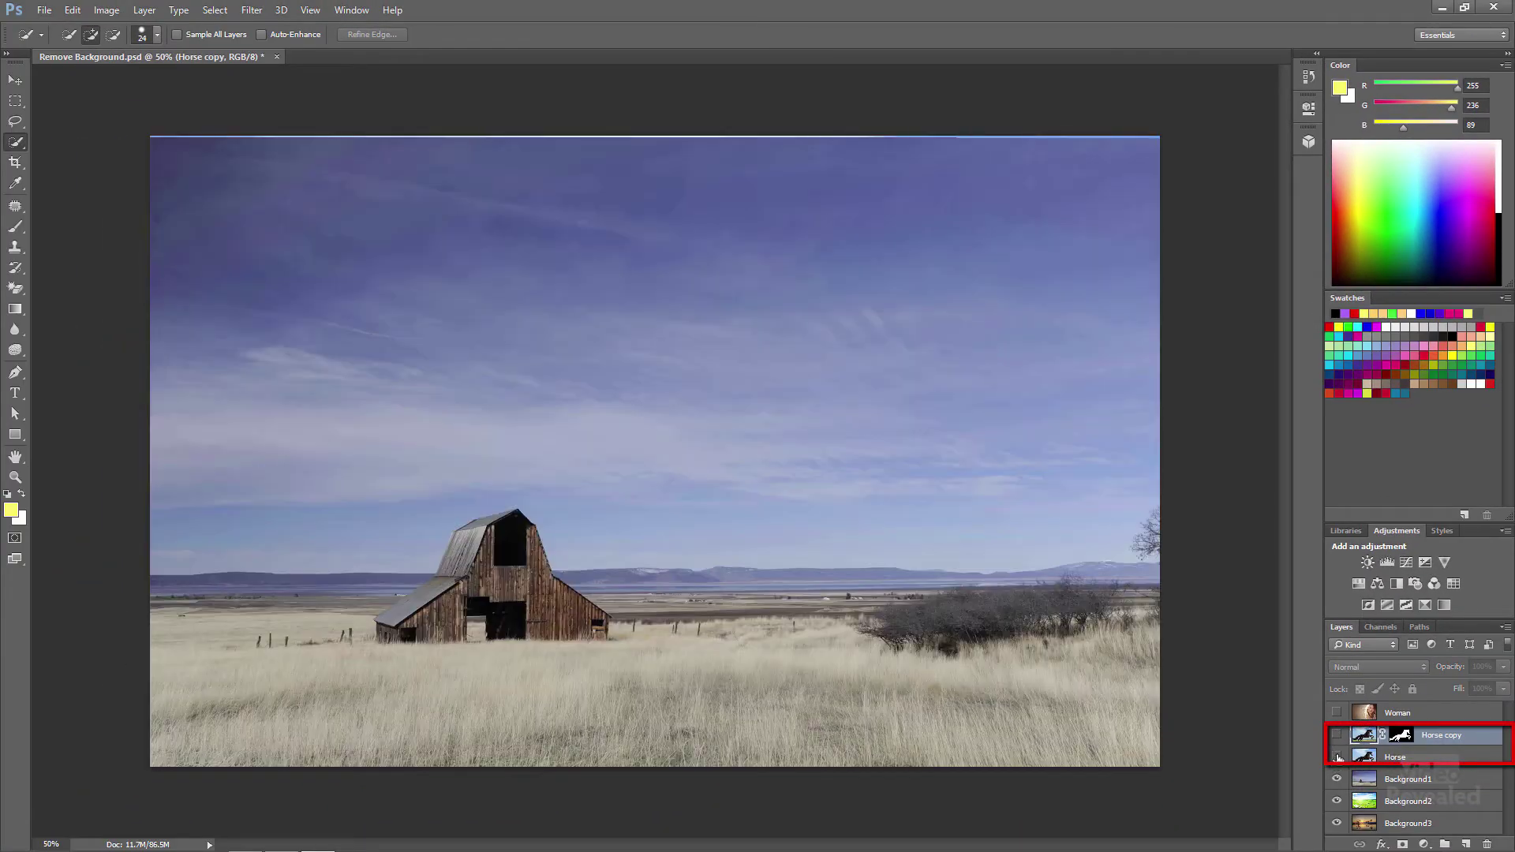
{"action": "left_click", "coordinate": [1336, 736]}
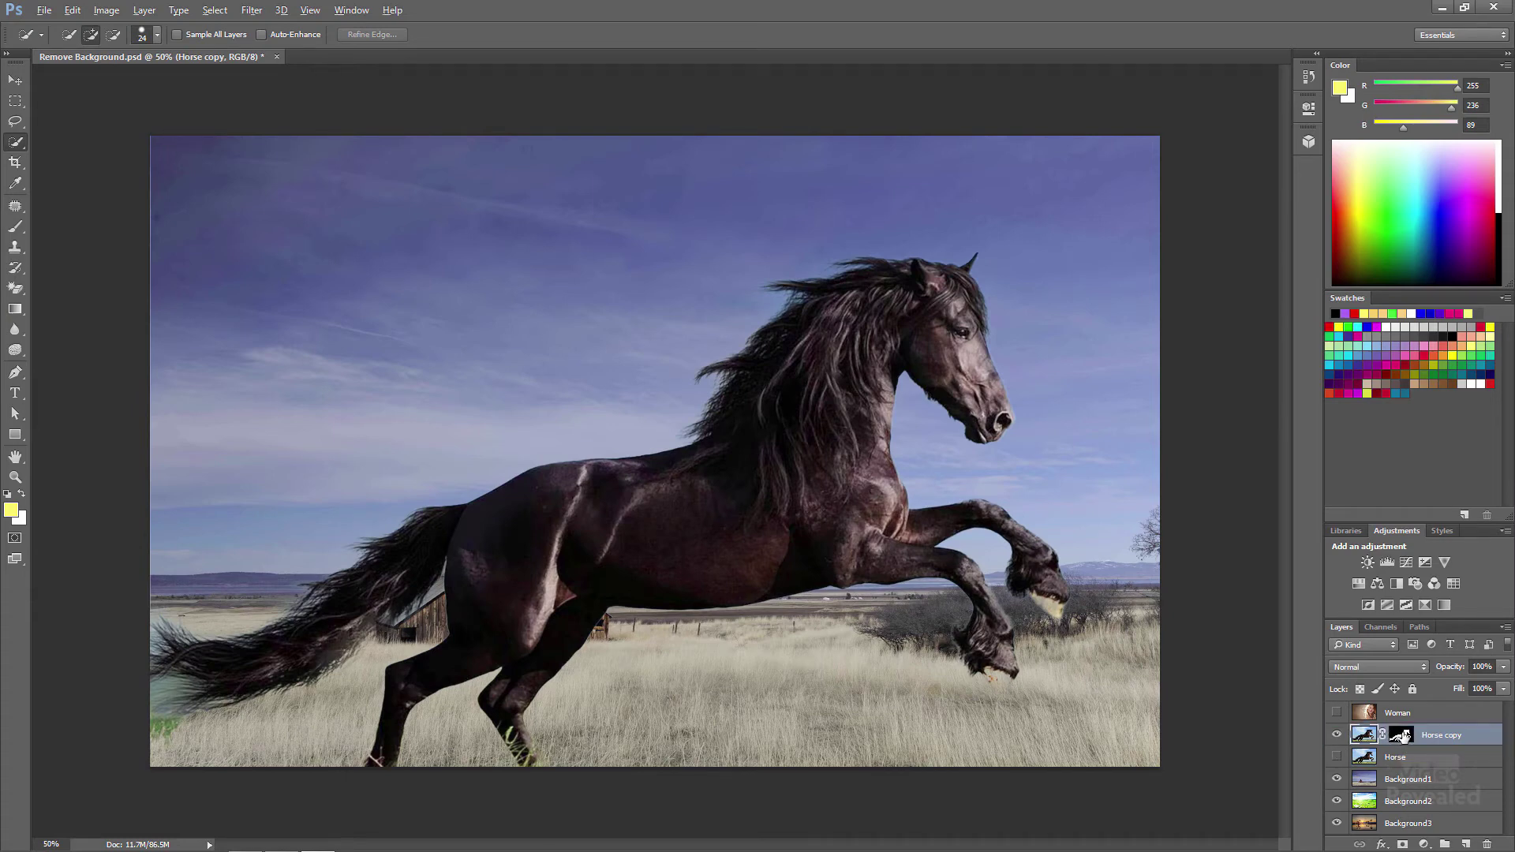
{"action": "left_click", "coordinate": [1399, 737], "text": "alt"}
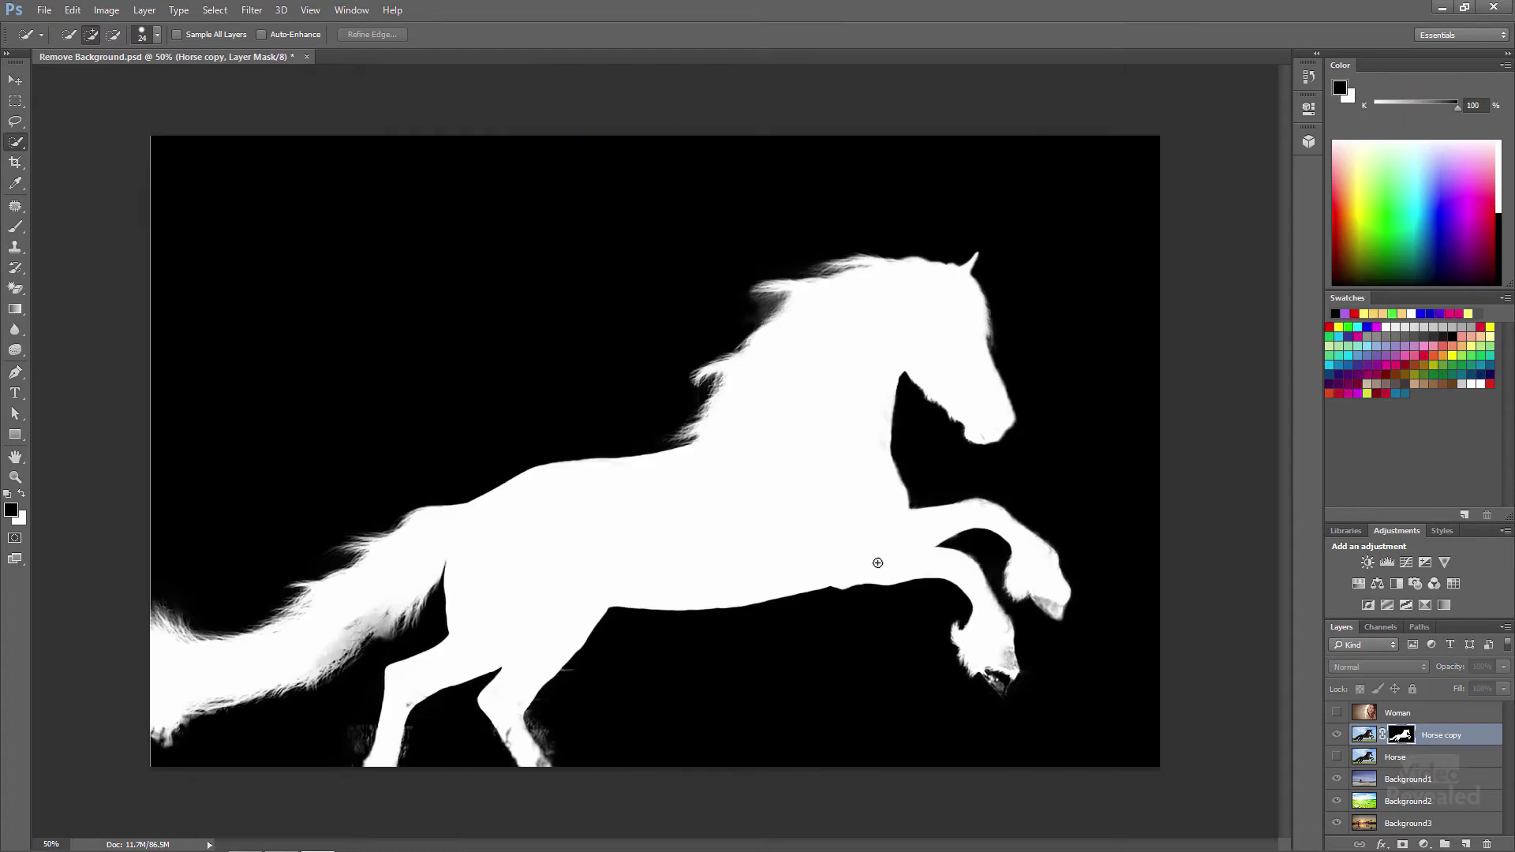
Step: Zoom in and paint black at full opacity with a 62 px brush over the hind-leg fringe
{"action": "scroll", "coordinate": [533, 745], "scroll_direction": "up", "scroll_amount": 5}
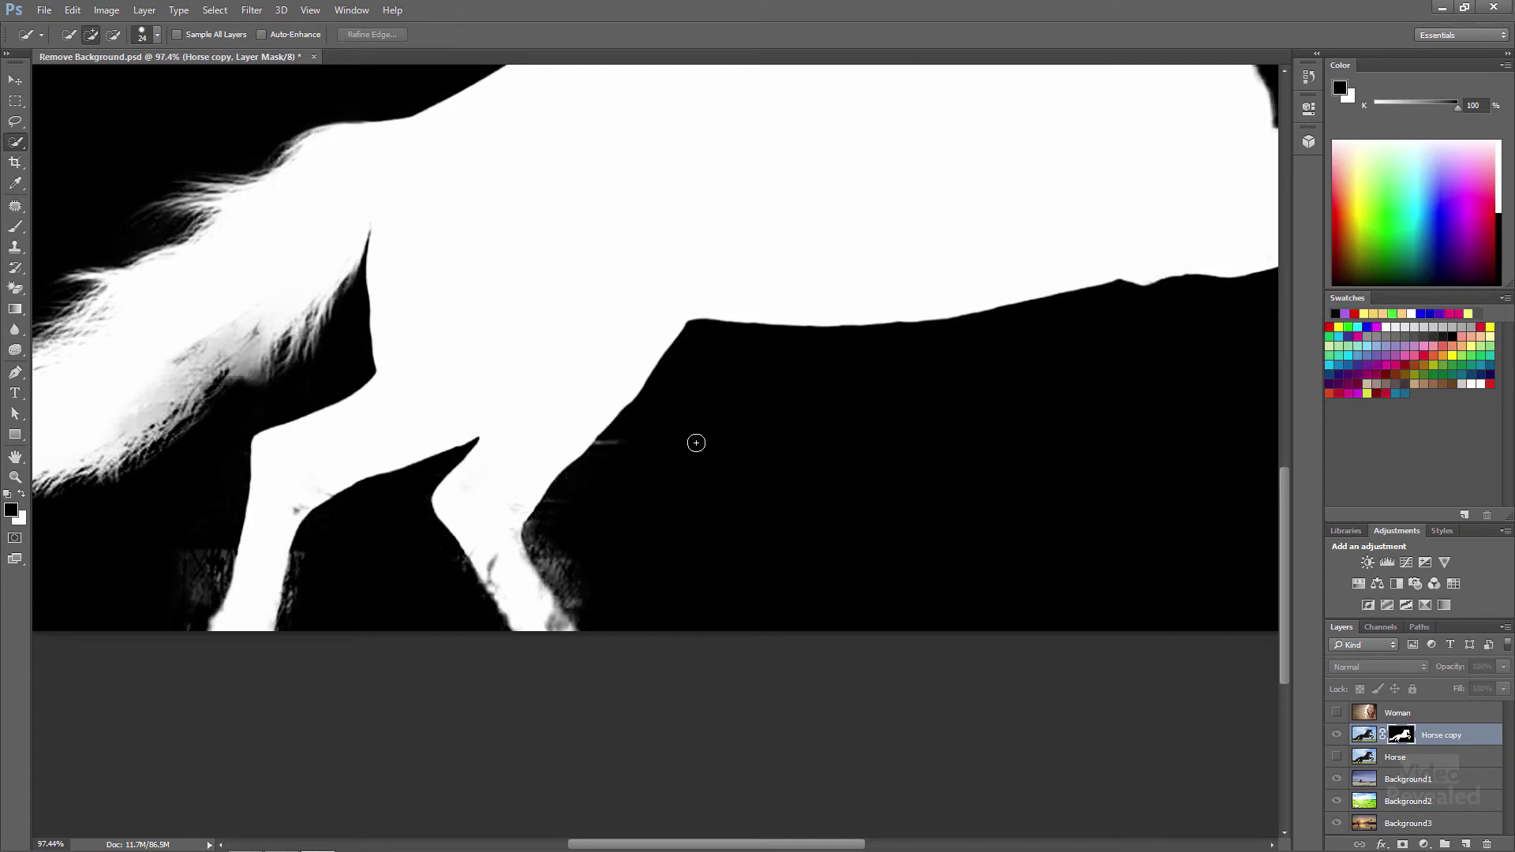
{"action": "key", "text": "b"}
{"action": "key", "text": "d"}
{"action": "key", "text": "x"}
{"action": "key", "text": "0"}
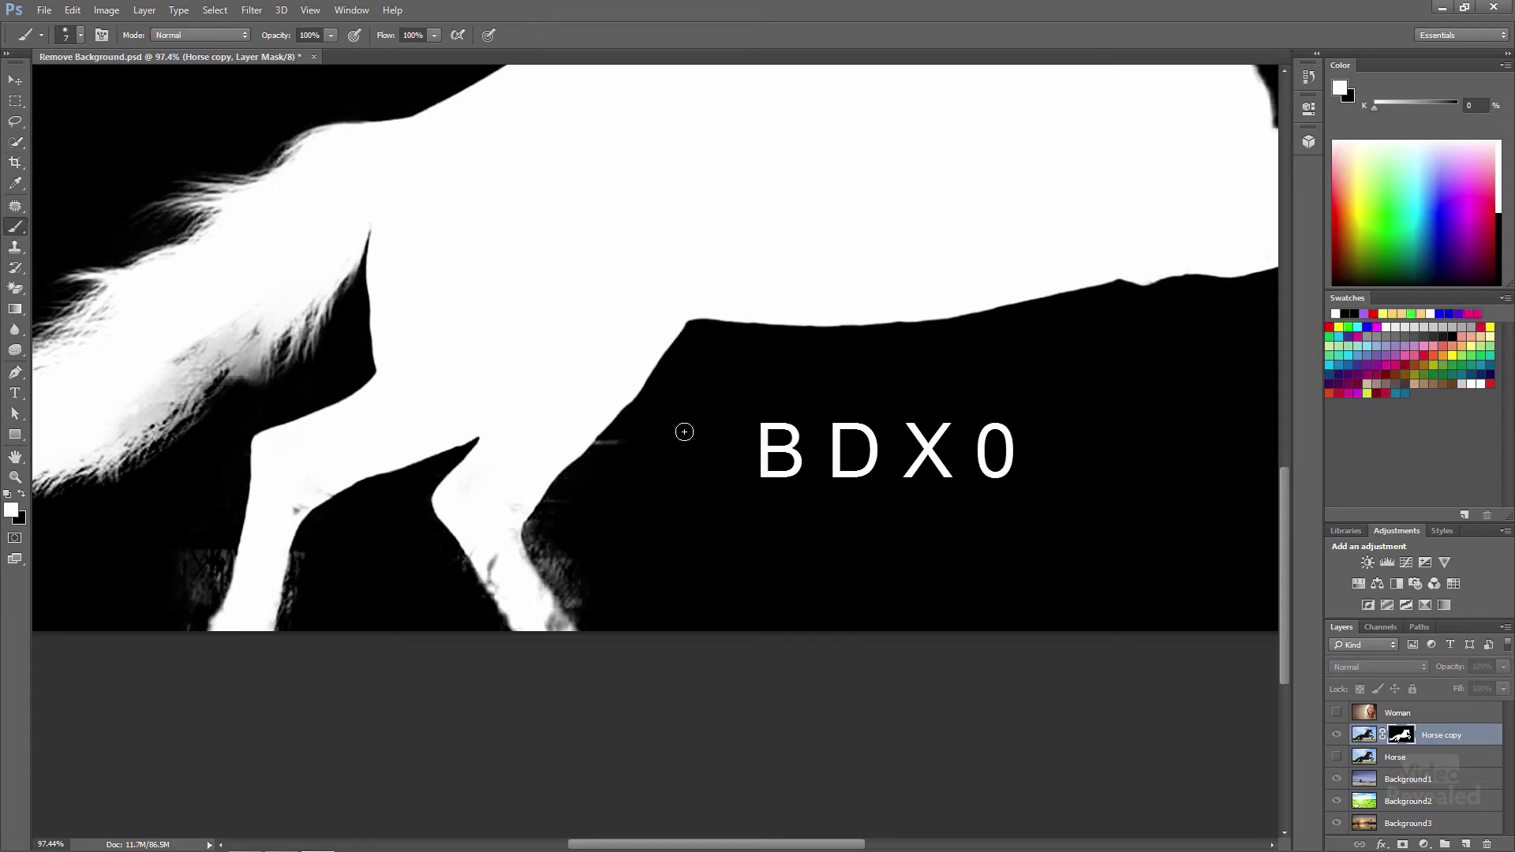
{"action": "key", "text": "x"}
{"action": "left_click_drag", "start_coordinate": [576, 519], "coordinate": [578, 528]}
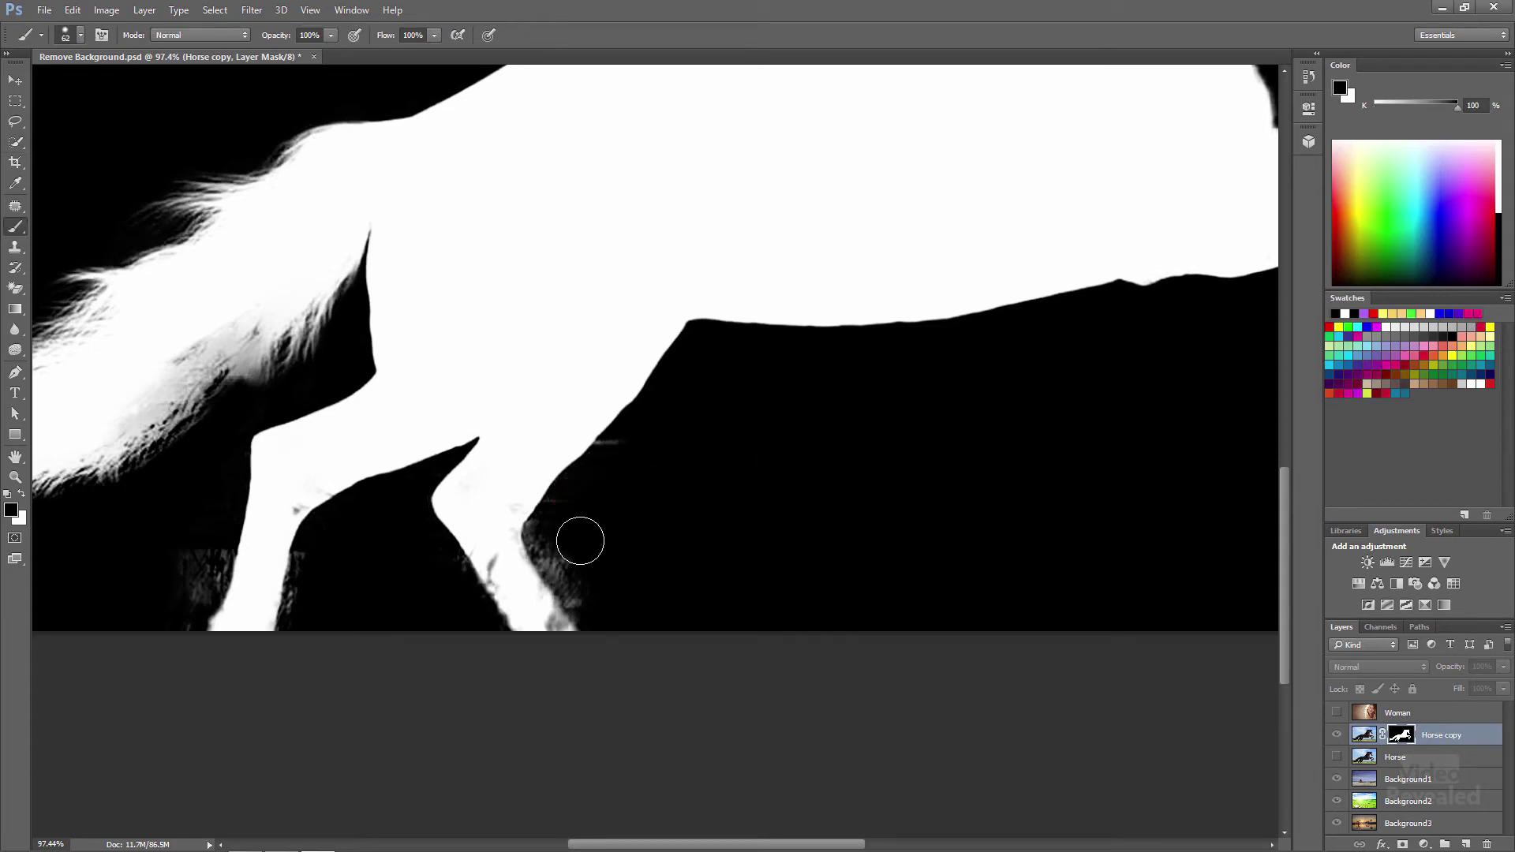
{"action": "mouse_move", "coordinate": [590, 587]}
{"action": "left_mouse_down"}
{"action": "mouse_move", "coordinate": [551, 538]}
{"action": "mouse_move", "coordinate": [589, 603]}
{"action": "left_mouse_up"}
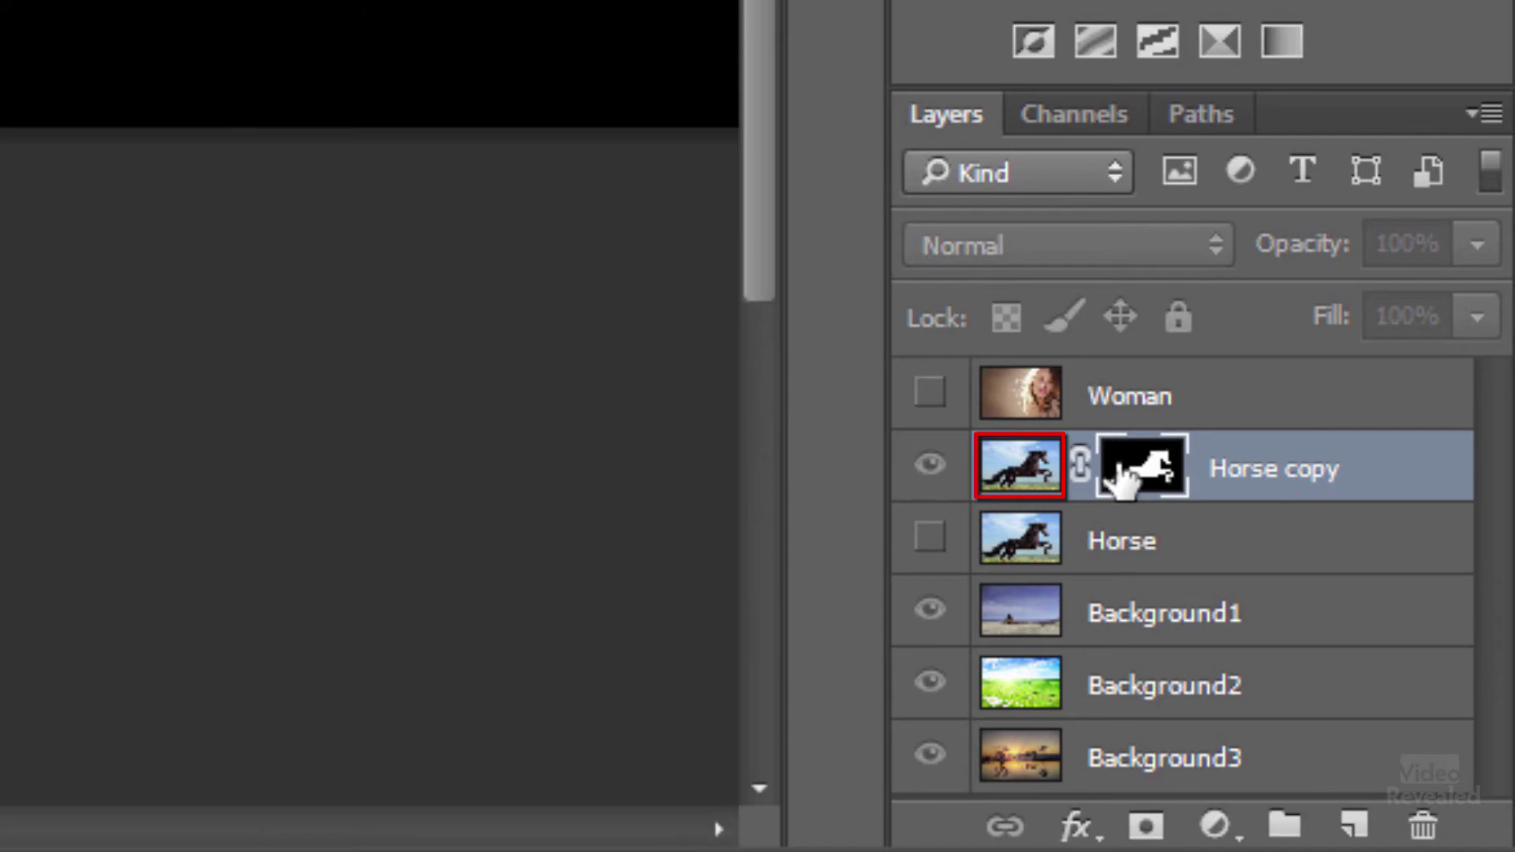
Step: Paint out leftover background along the rear leg, fit the view, then hide Horse copy and show Woman
{"action": "left_click", "coordinate": [1026, 474]}
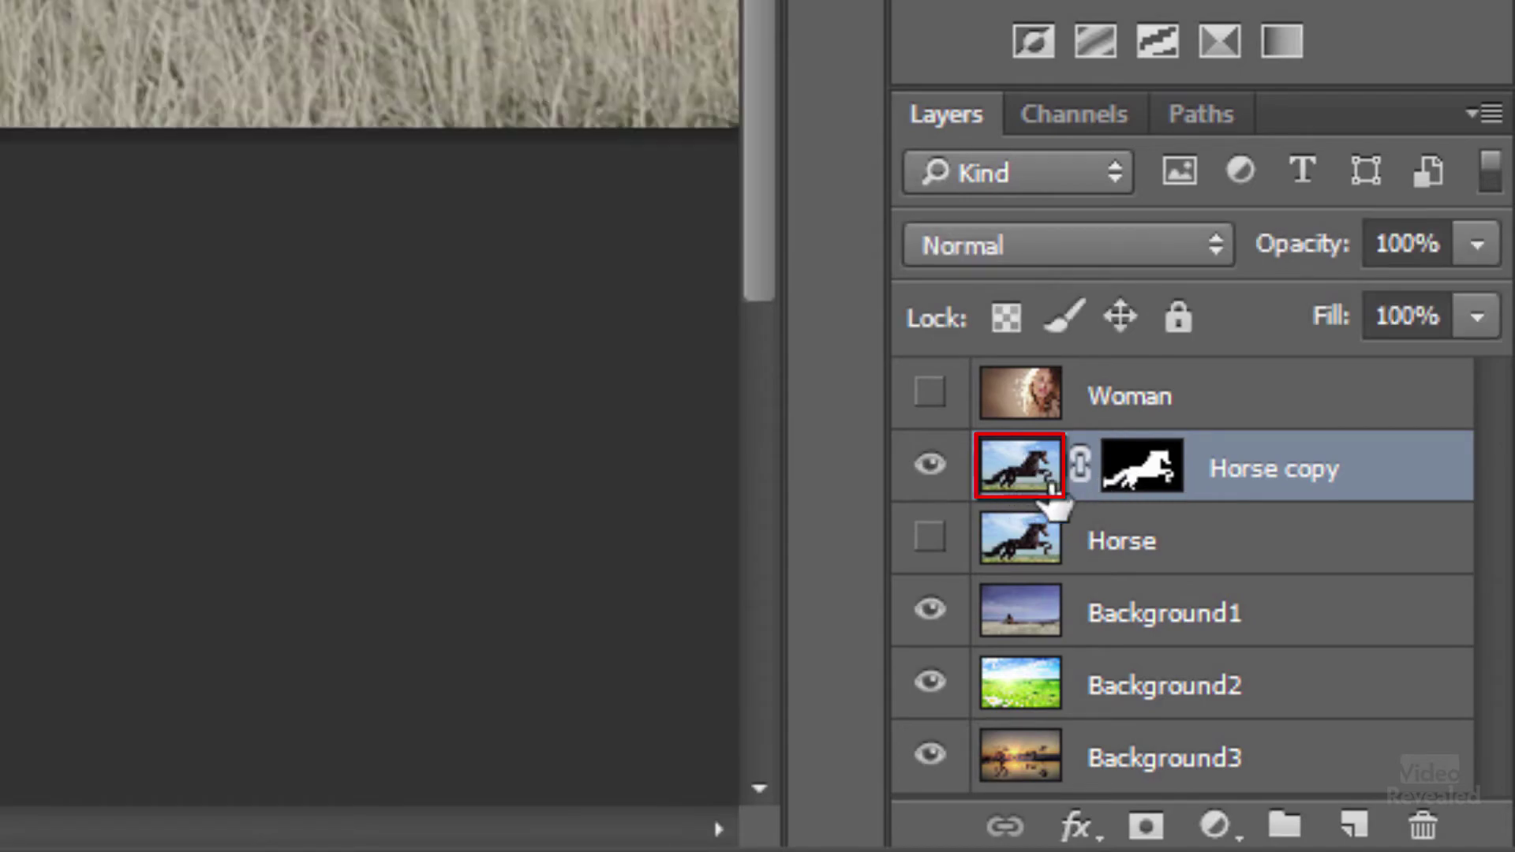
{"action": "left_click", "coordinate": [1154, 473]}
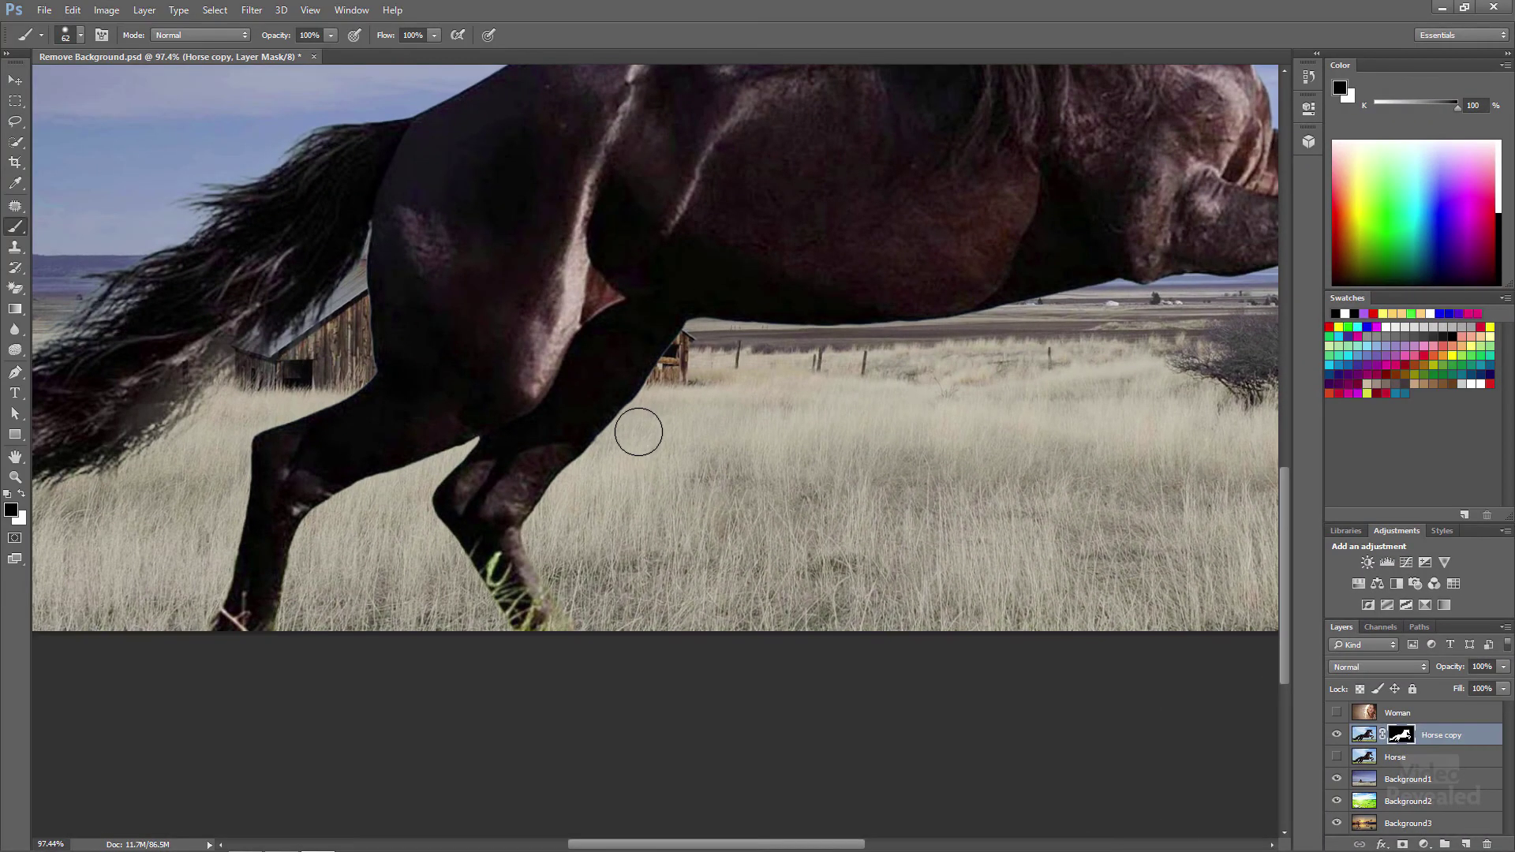
{"action": "mouse_move", "coordinate": [638, 431]}
{"action": "left_mouse_down"}
{"action": "mouse_move", "coordinate": [563, 389]}
{"action": "mouse_move", "coordinate": [614, 407]}
{"action": "mouse_move", "coordinate": [643, 436]}
{"action": "mouse_move", "coordinate": [630, 445]}
{"action": "mouse_move", "coordinate": [631, 368]}
{"action": "mouse_move", "coordinate": [598, 409]}
{"action": "mouse_move", "coordinate": [601, 390]}
{"action": "mouse_move", "coordinate": [549, 427]}
{"action": "mouse_move", "coordinate": [544, 383]}
{"action": "mouse_move", "coordinate": [619, 418]}
{"action": "mouse_move", "coordinate": [672, 385]}
{"action": "mouse_move", "coordinate": [609, 461]}
{"action": "mouse_move", "coordinate": [664, 391]}
{"action": "left_mouse_up"}
{"action": "key", "text": "x"}
{"action": "key", "text": "x"}
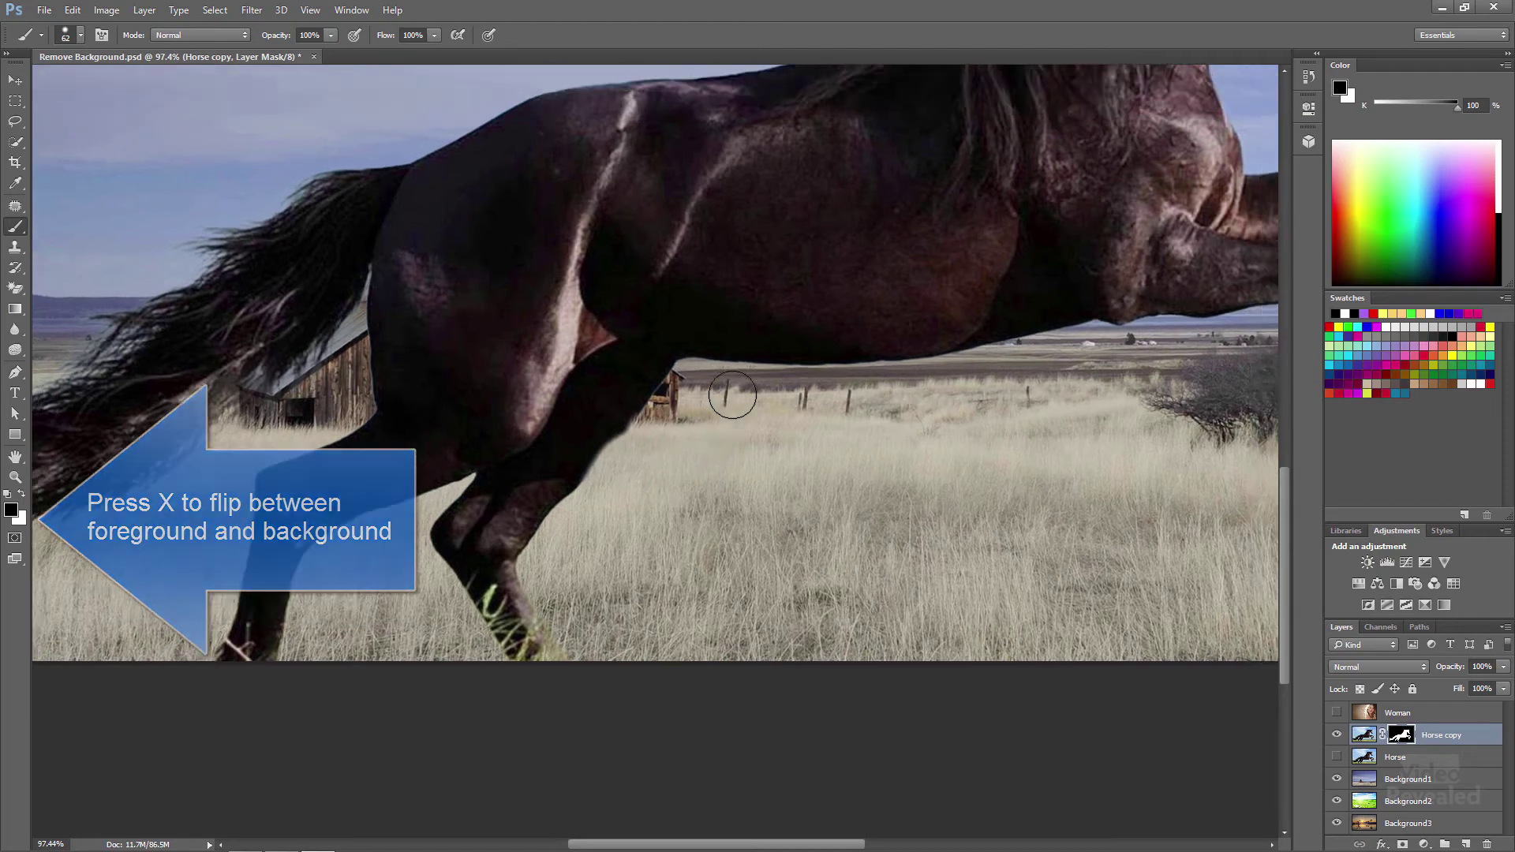
{"action": "key", "text": "ctrl+0"}
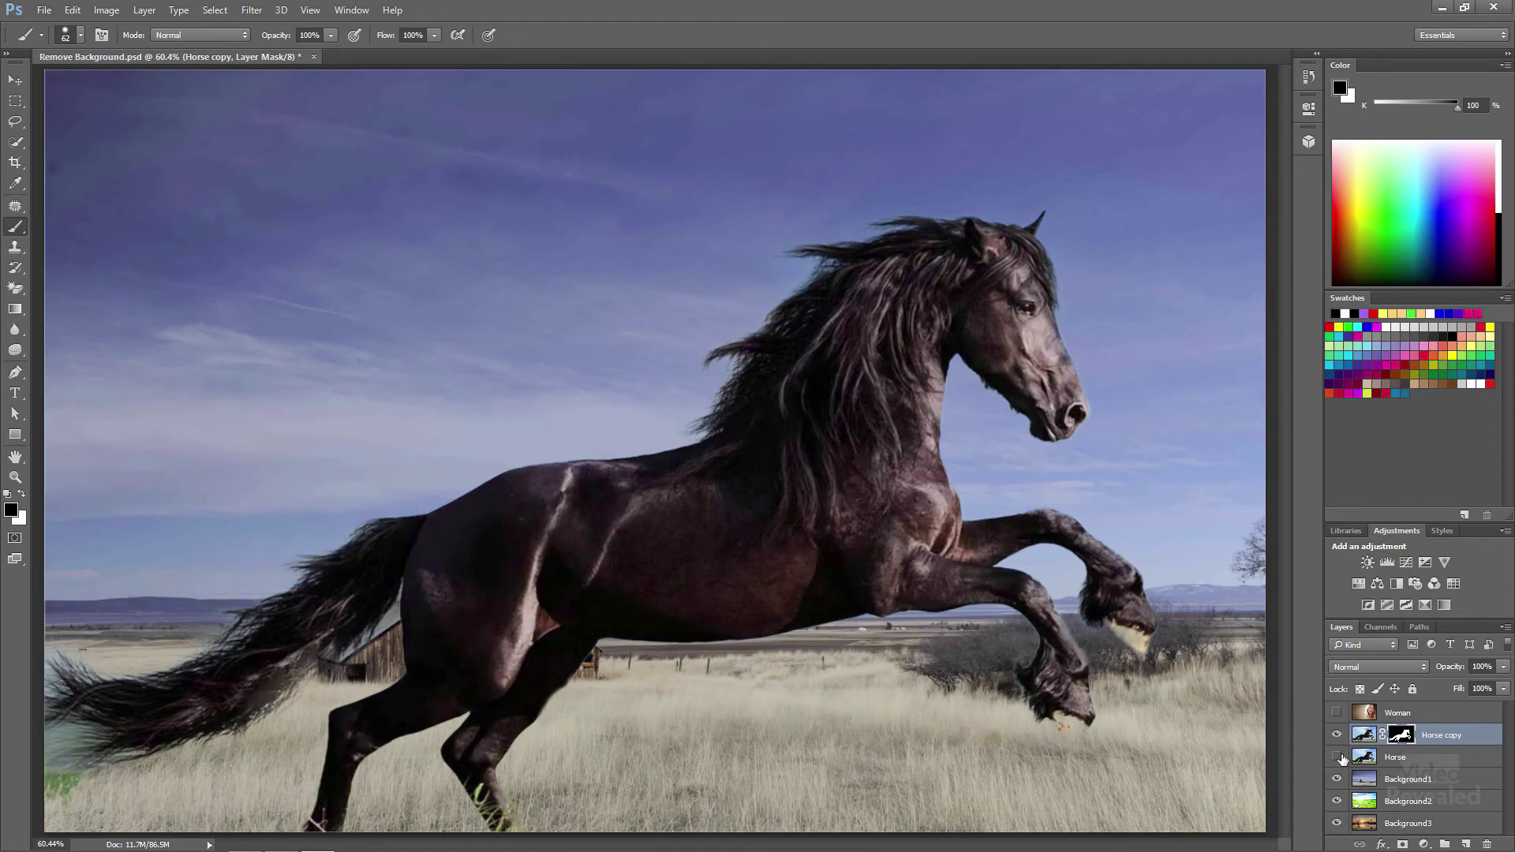
{"action": "left_click", "coordinate": [1336, 735]}
{"action": "left_click", "coordinate": [1337, 712]}
Step: Make the Woman layer active and paint a Quick Selection over her face and hair with a 279 px brush
{"action": "left_click", "coordinate": [1392, 713]}
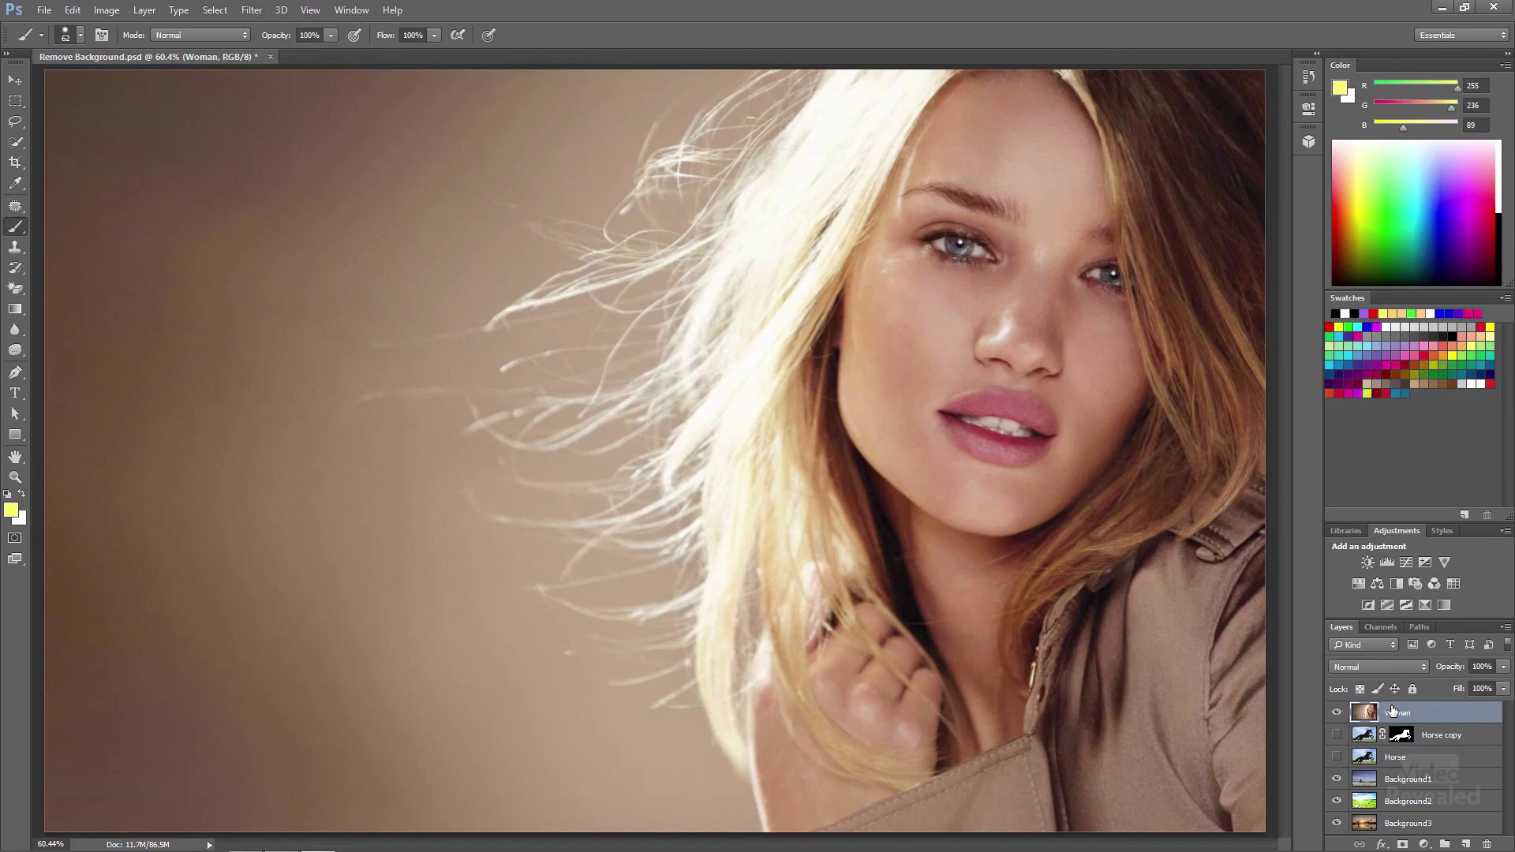
{"action": "left_click", "coordinate": [14, 143]}
{"action": "right_click", "coordinate": [888, 232], "text": "alt"}
{"action": "mouse_move", "coordinate": [902, 159]}
{"action": "left_mouse_down"}
{"action": "mouse_move", "coordinate": [1080, 774]}
{"action": "mouse_move", "coordinate": [1099, 454]}
{"action": "mouse_move", "coordinate": [1089, 259]}
{"action": "mouse_move", "coordinate": [975, 600]}
{"action": "mouse_move", "coordinate": [912, 698]}
{"action": "mouse_move", "coordinate": [893, 698]}
{"action": "mouse_move", "coordinate": [811, 513]}
{"action": "mouse_move", "coordinate": [817, 379]}
{"action": "mouse_move", "coordinate": [797, 311]}
{"action": "mouse_move", "coordinate": [801, 654]}
{"action": "mouse_move", "coordinate": [807, 613]}
{"action": "mouse_move", "coordinate": [703, 261]}
{"action": "left_mouse_up"}
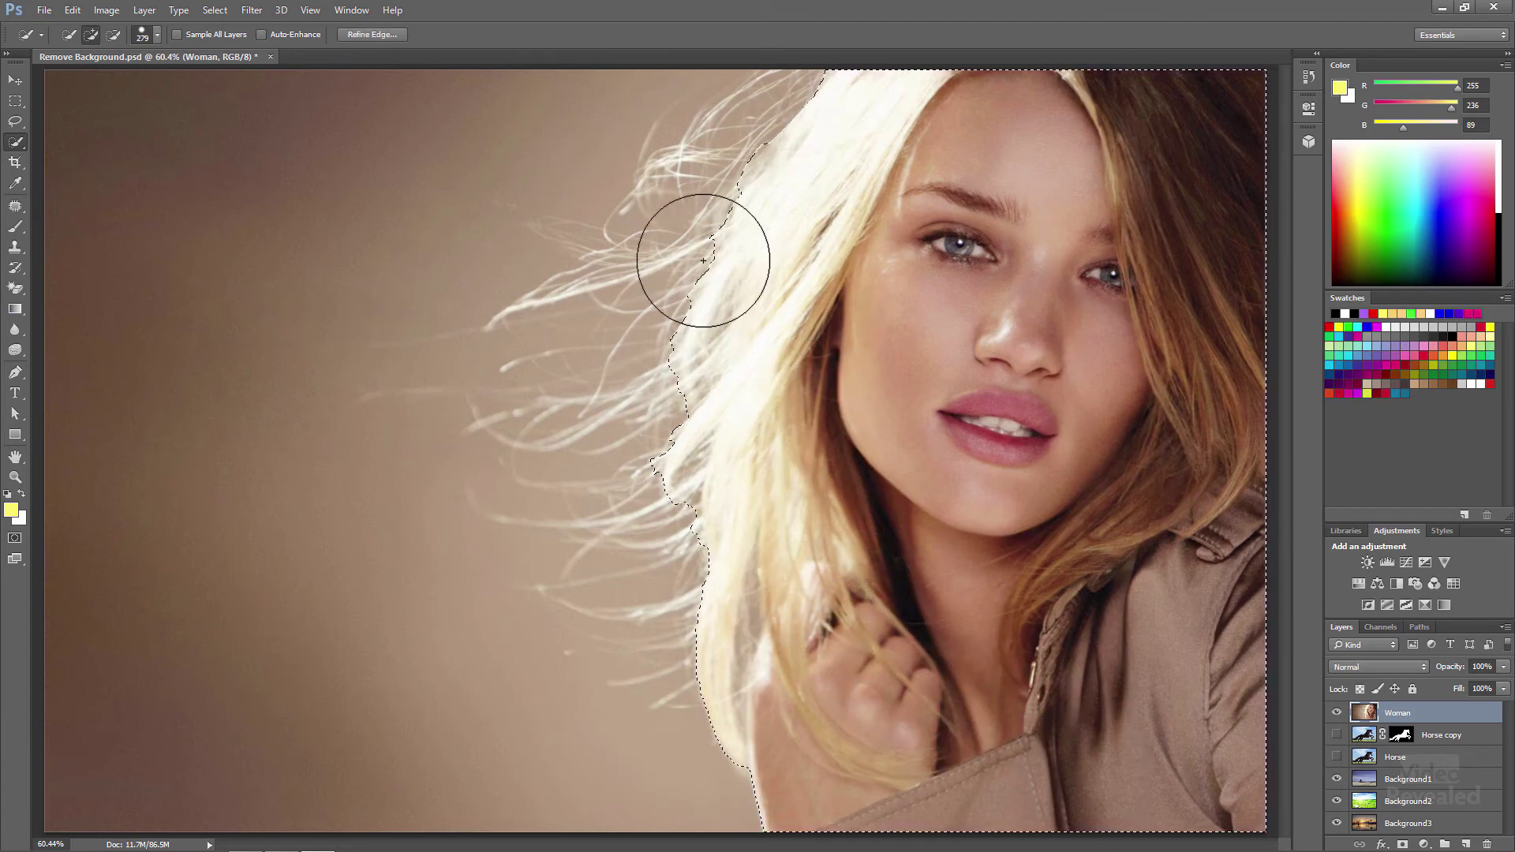
Step: Refine the woman's hair selection edge, previewing it in Black & White view
{"action": "left_click", "coordinate": [373, 34]}
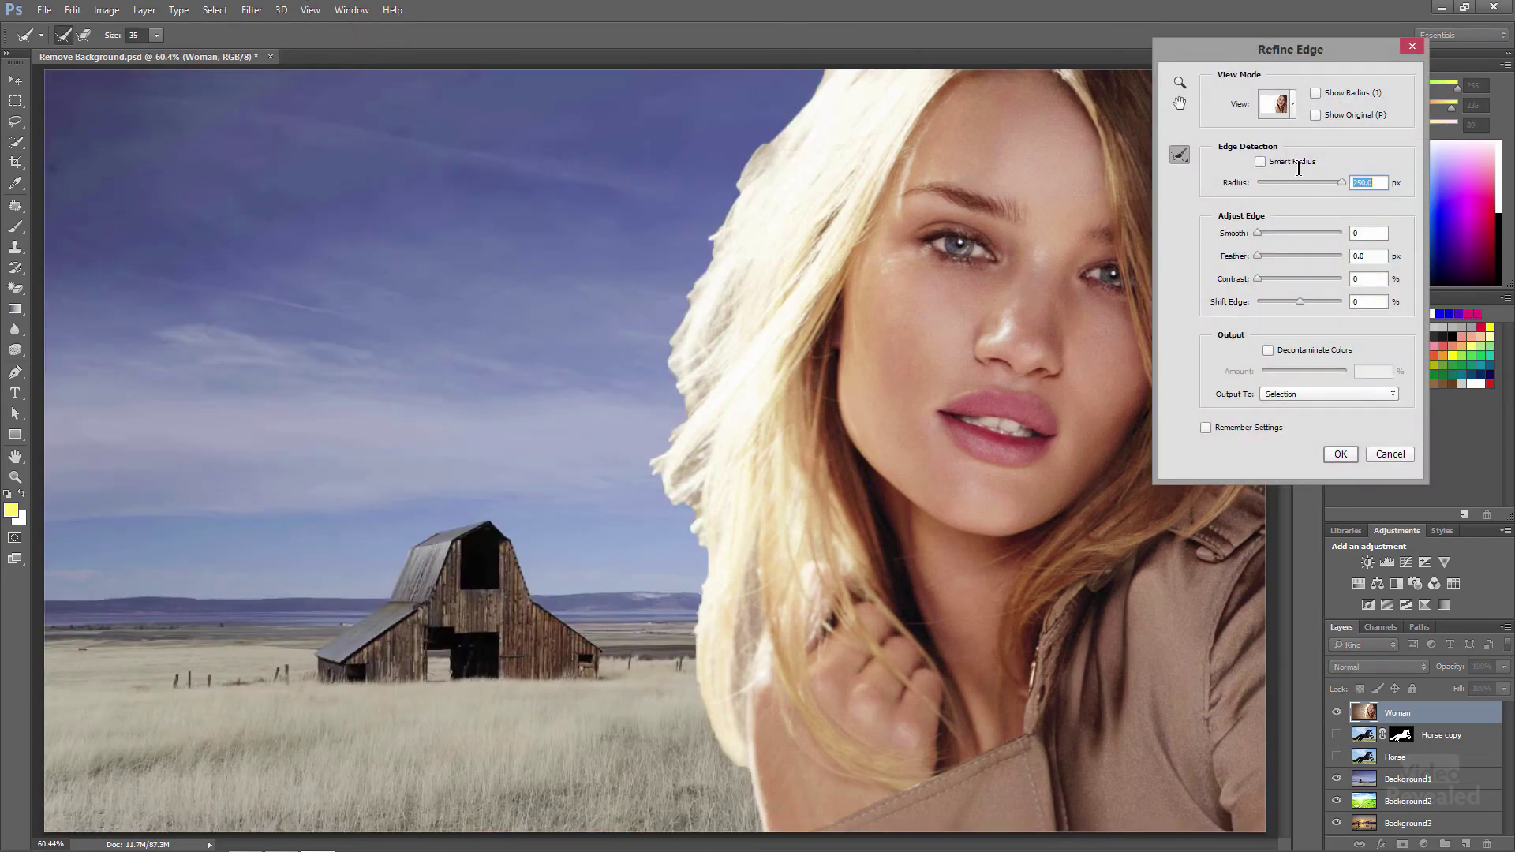
{"action": "left_click", "coordinate": [1276, 109]}
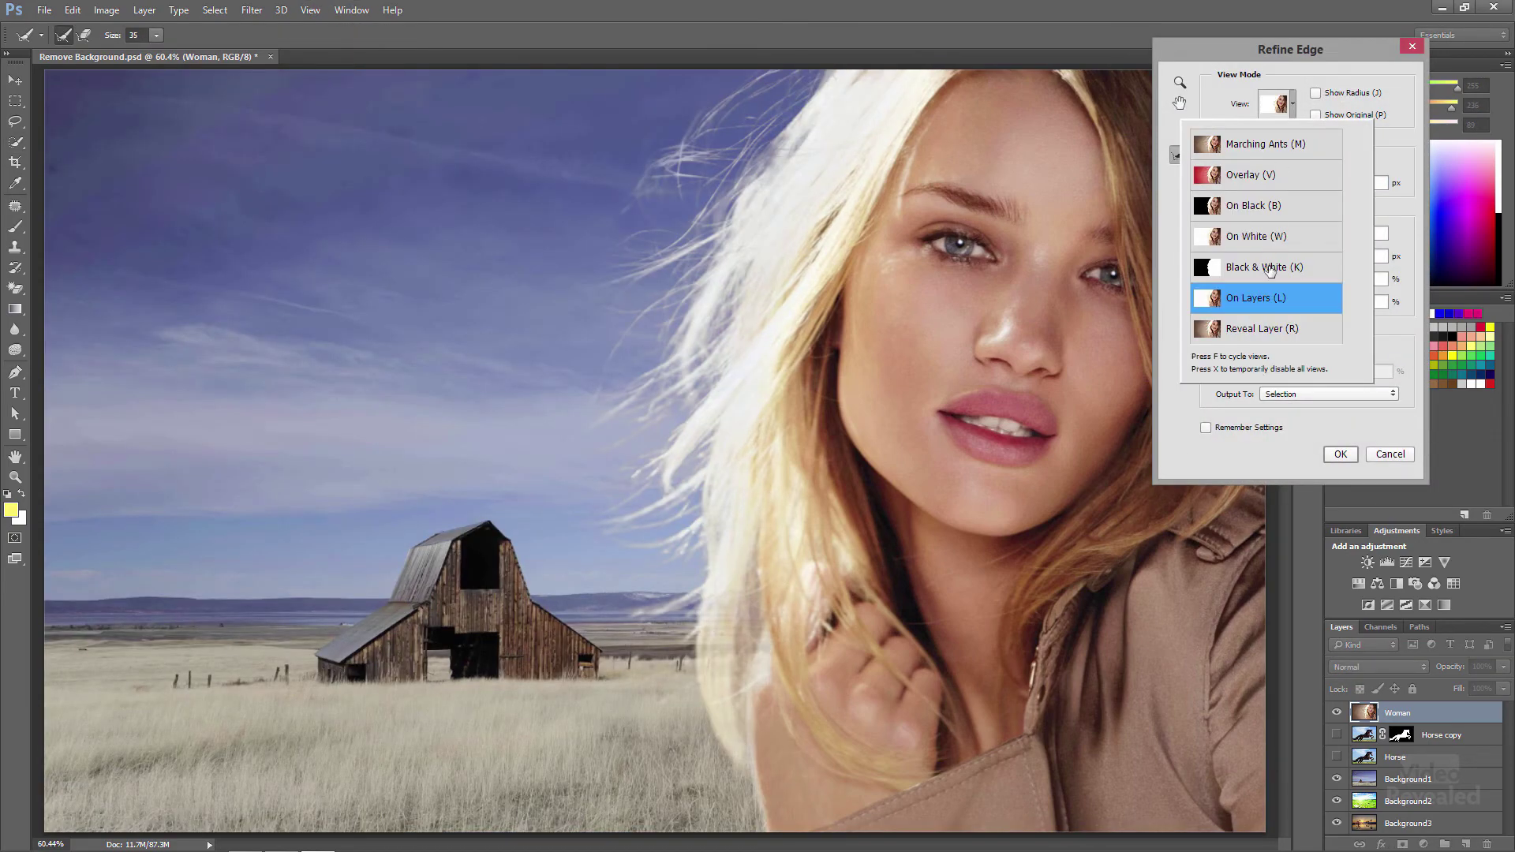
{"action": "left_click", "coordinate": [1263, 267]}
{"action": "left_click", "coordinate": [1281, 108]}
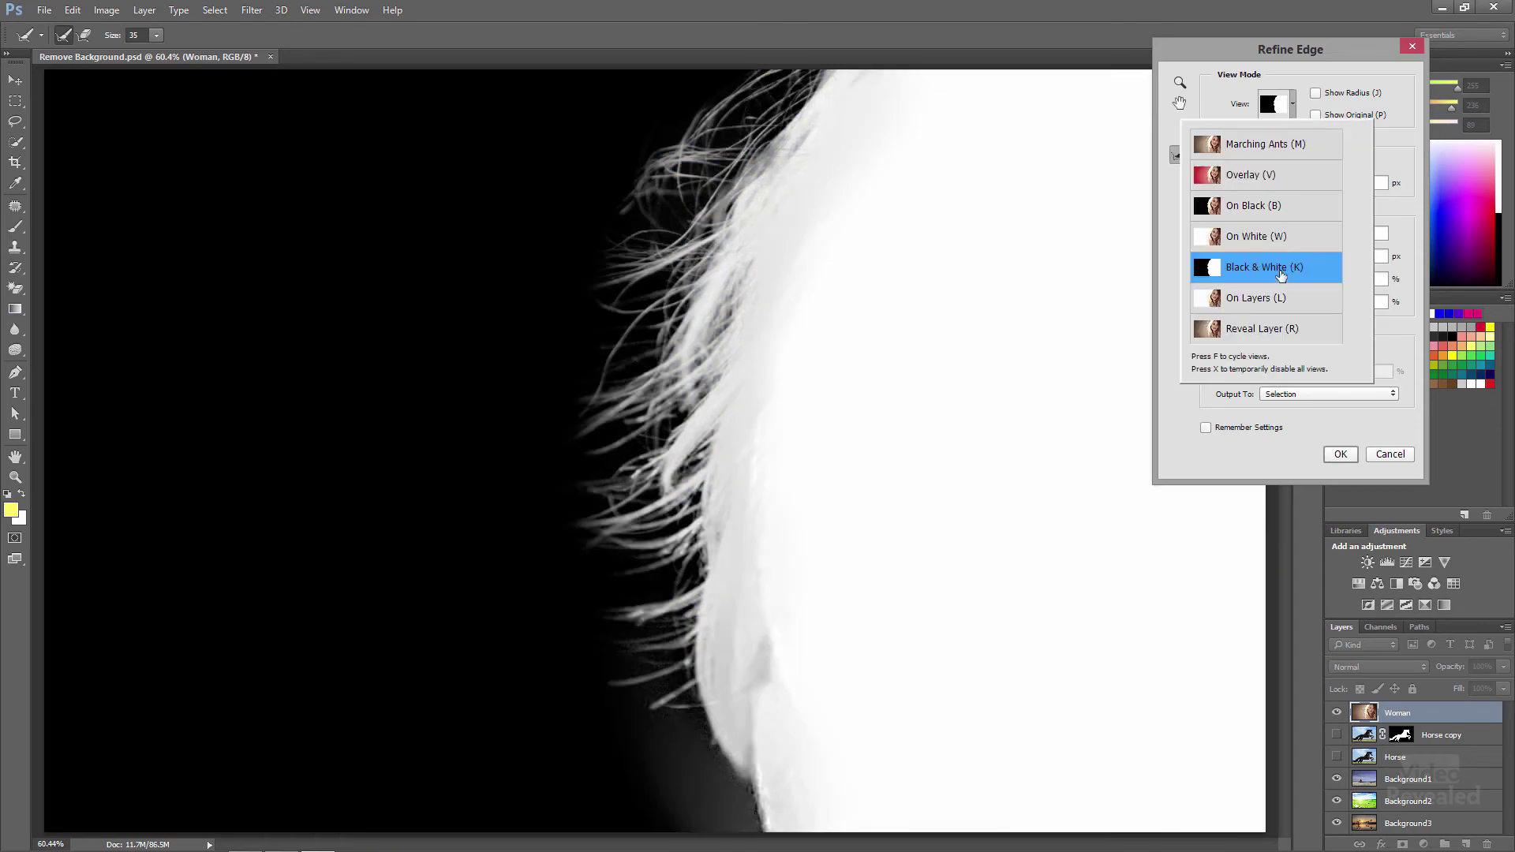
{"action": "left_click", "coordinate": [1305, 59]}
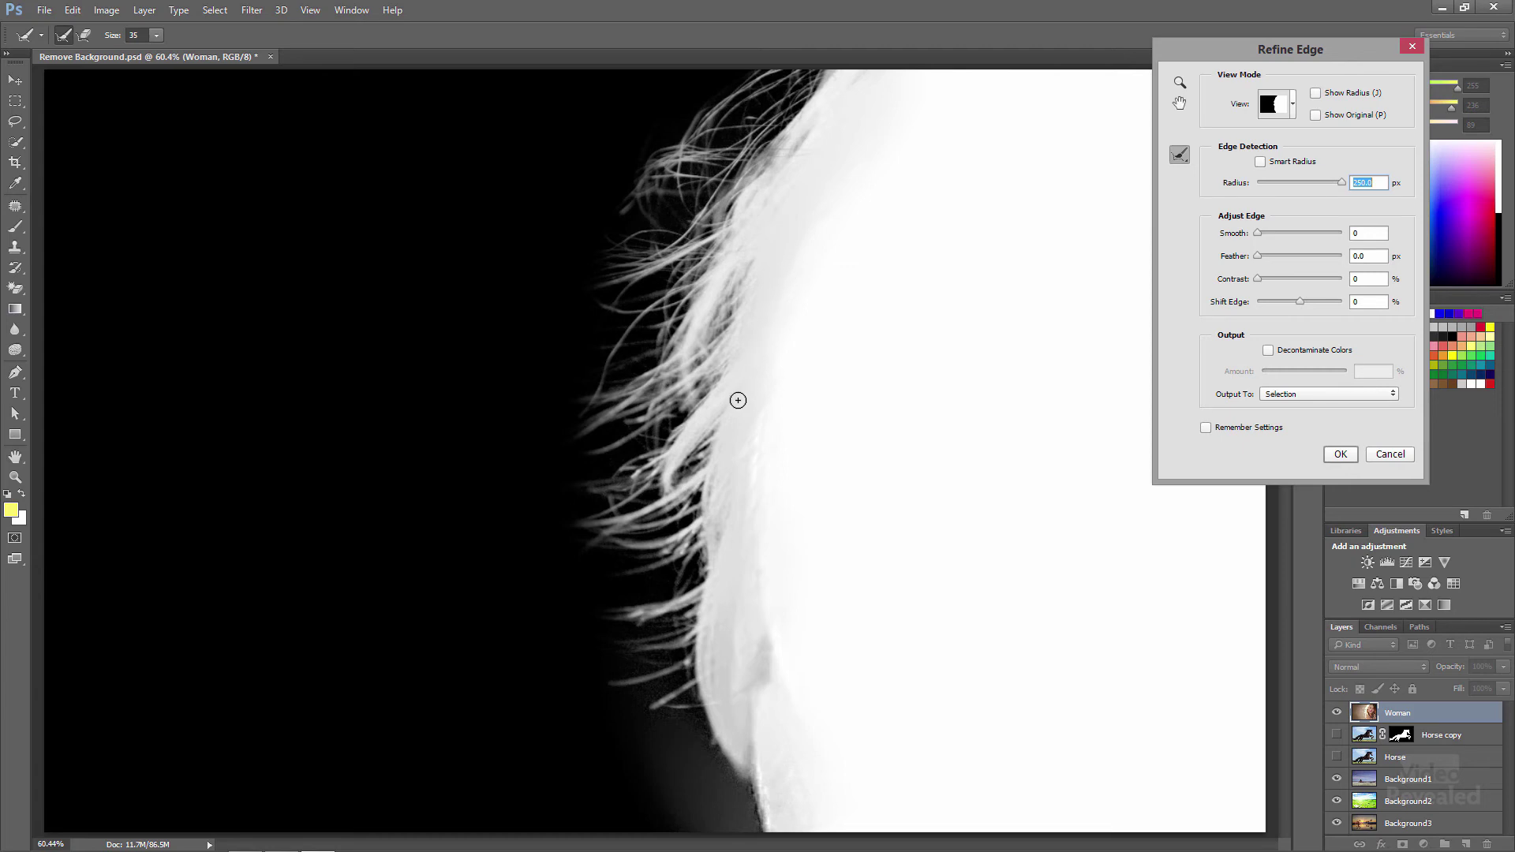
{"action": "left_click", "coordinate": [1342, 453]}
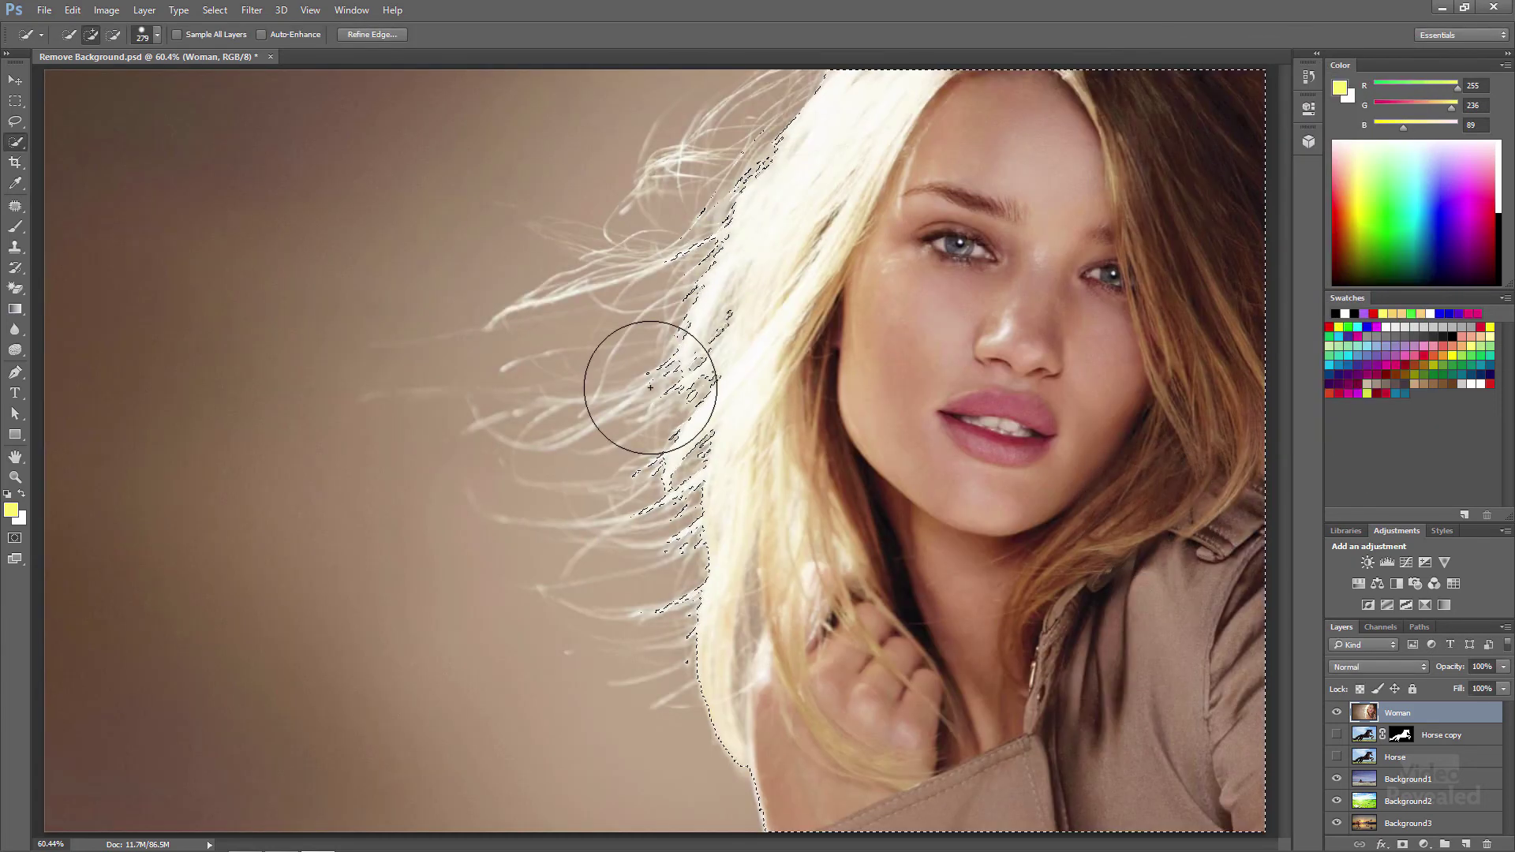
Step: Rerun Refine Edge with Output To set to Layer Mask
{"action": "left_click", "coordinate": [385, 35]}
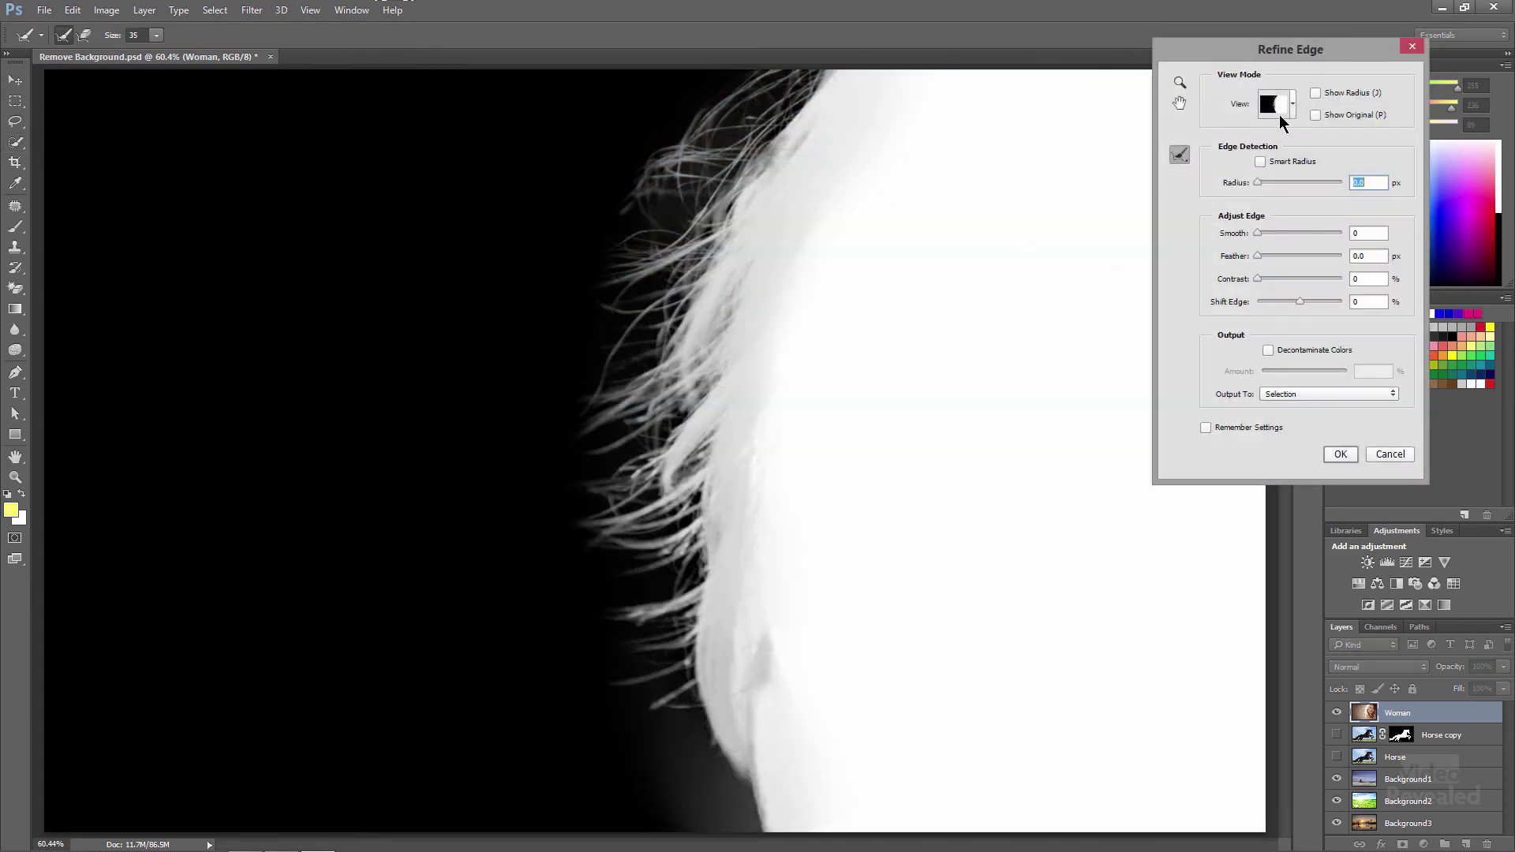
{"action": "left_click", "coordinate": [1322, 396]}
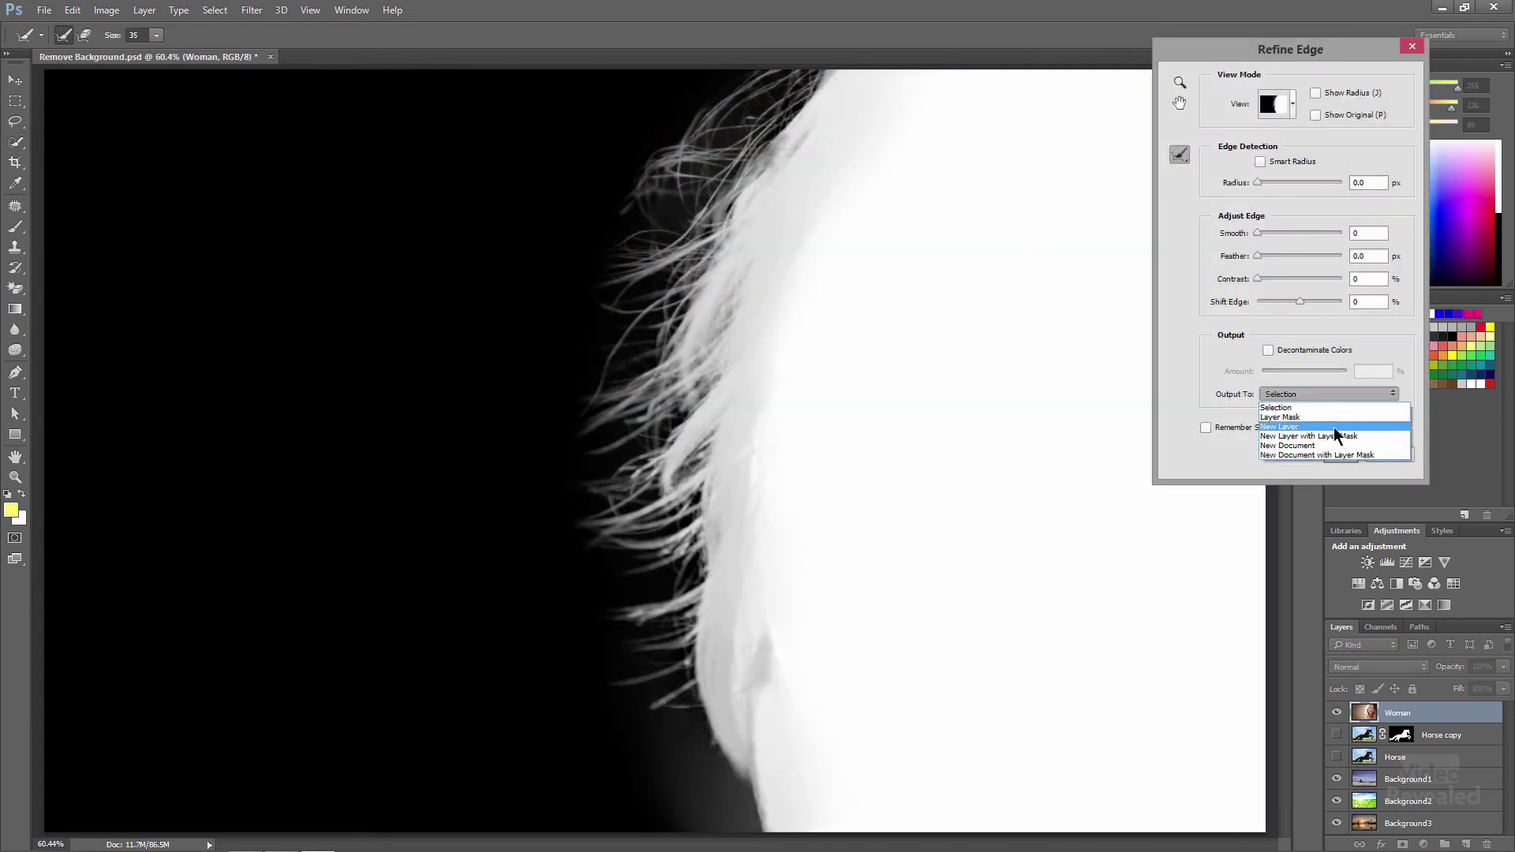
{"action": "left_click", "coordinate": [1332, 418]}
{"action": "left_click", "coordinate": [1346, 455]}
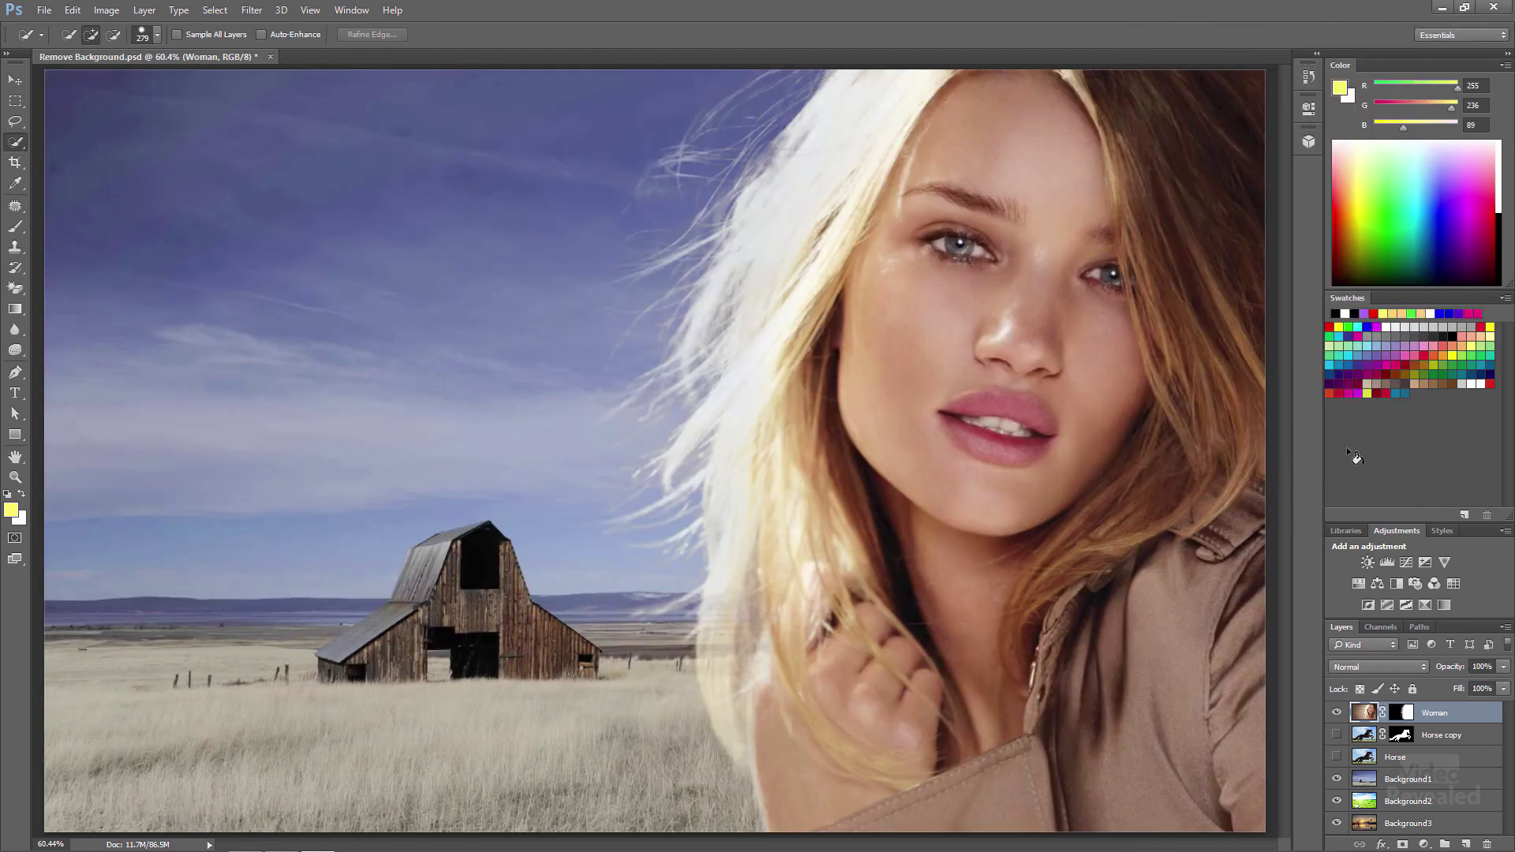
{"action": "left_click", "coordinate": [1401, 713], "text": "alt"}
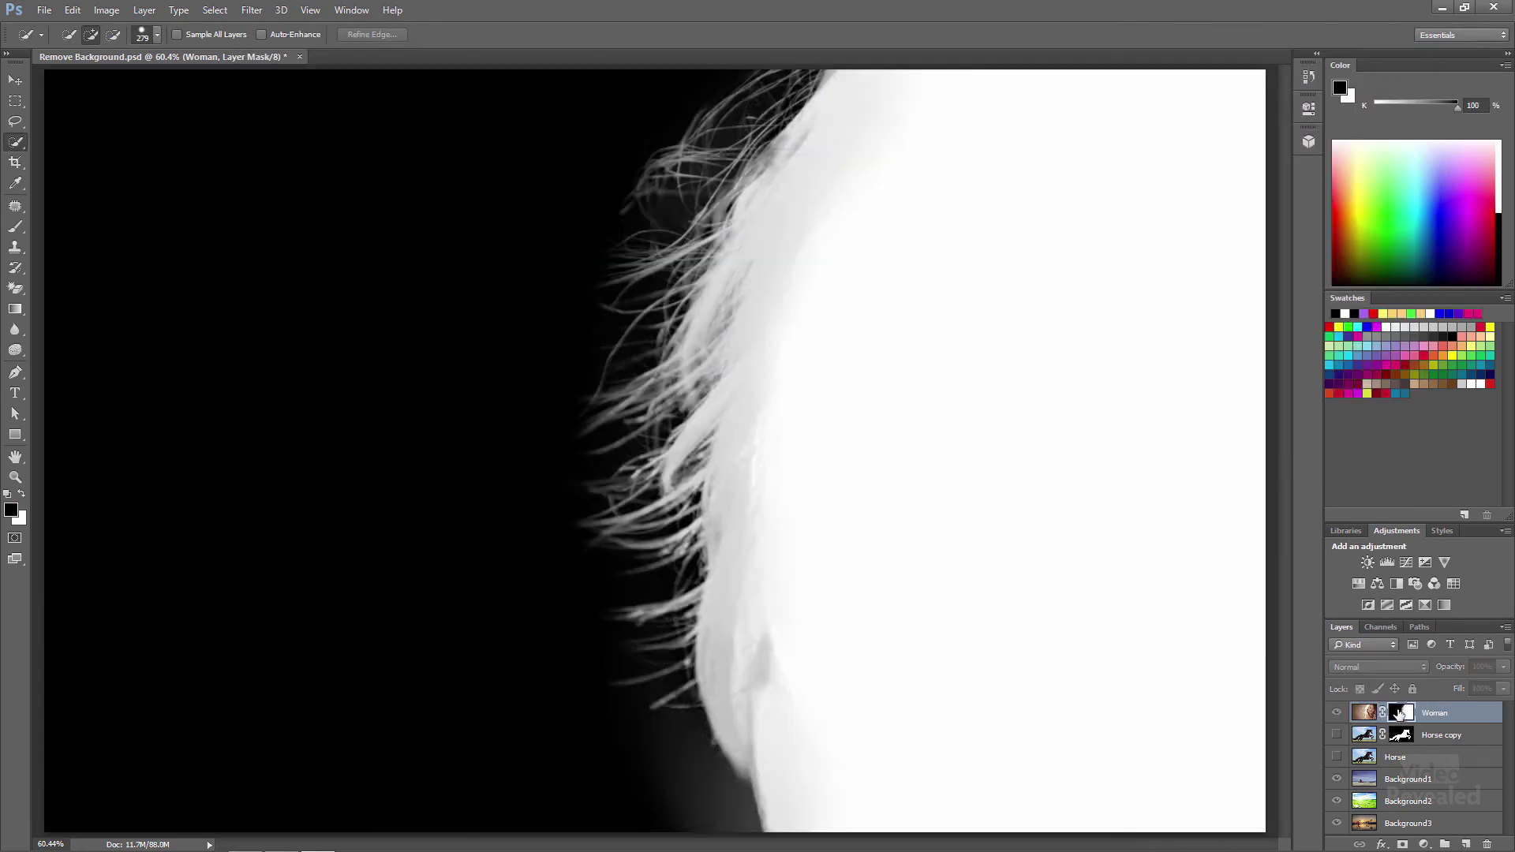
{"action": "key", "text": "ctrl+l"}
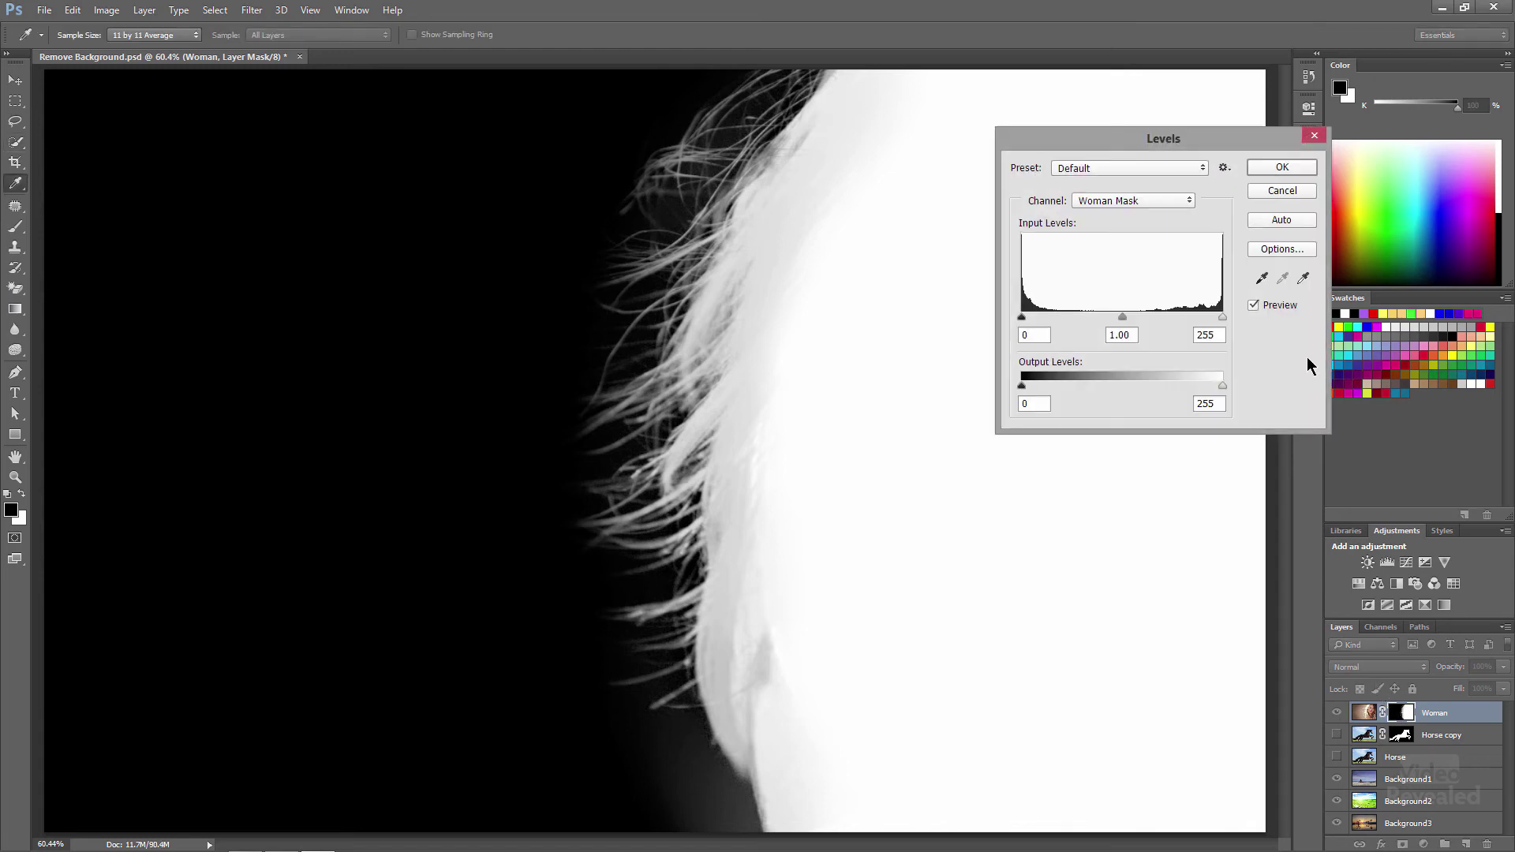
{"action": "left_click_drag", "start_coordinate": [1217, 318], "coordinate": [1186, 325]}
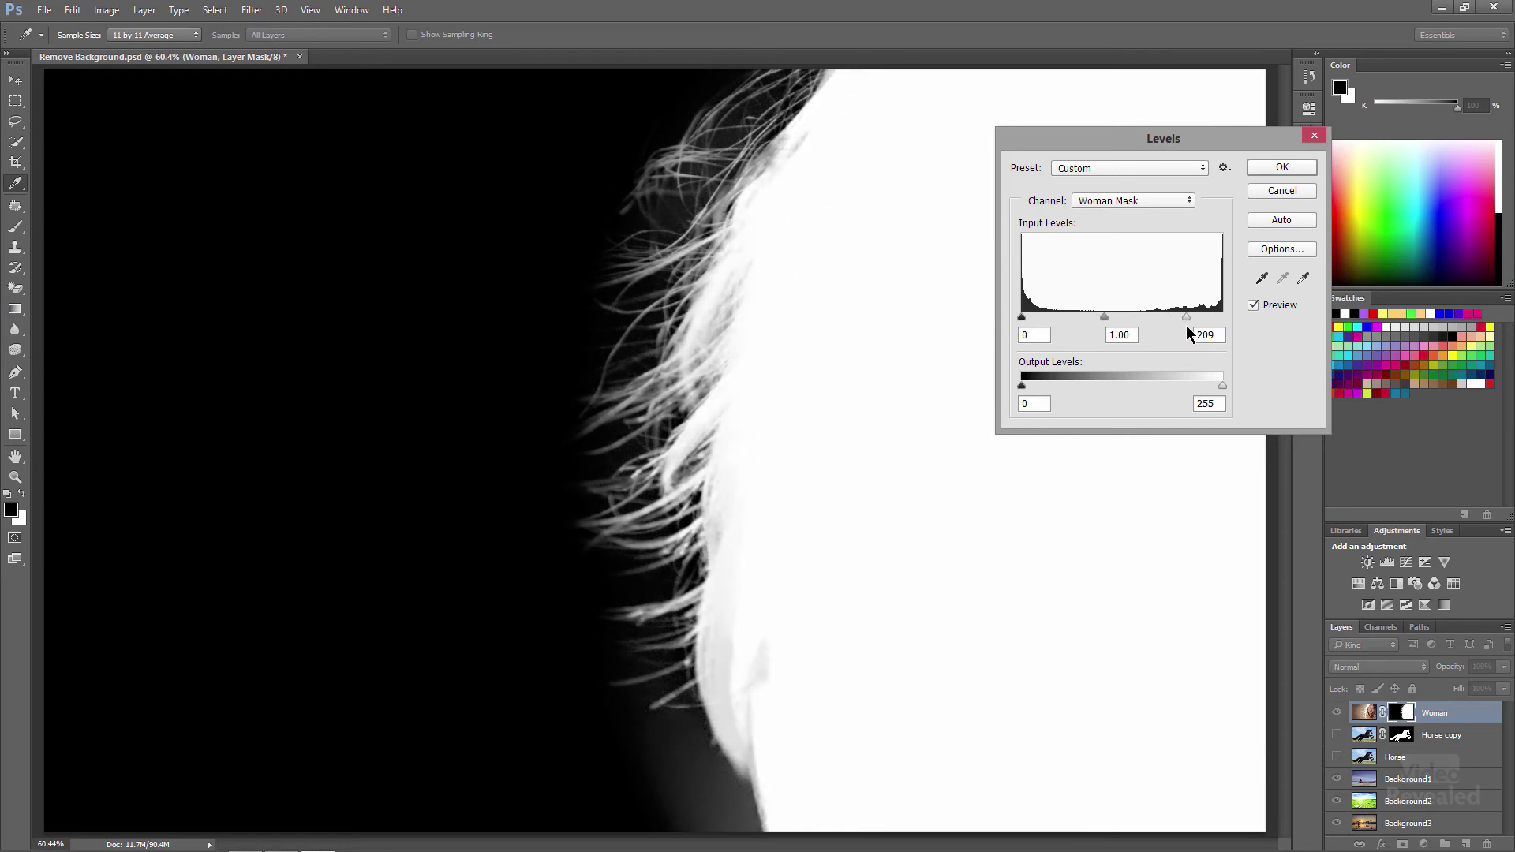
{"action": "left_click", "coordinate": [1276, 188]}
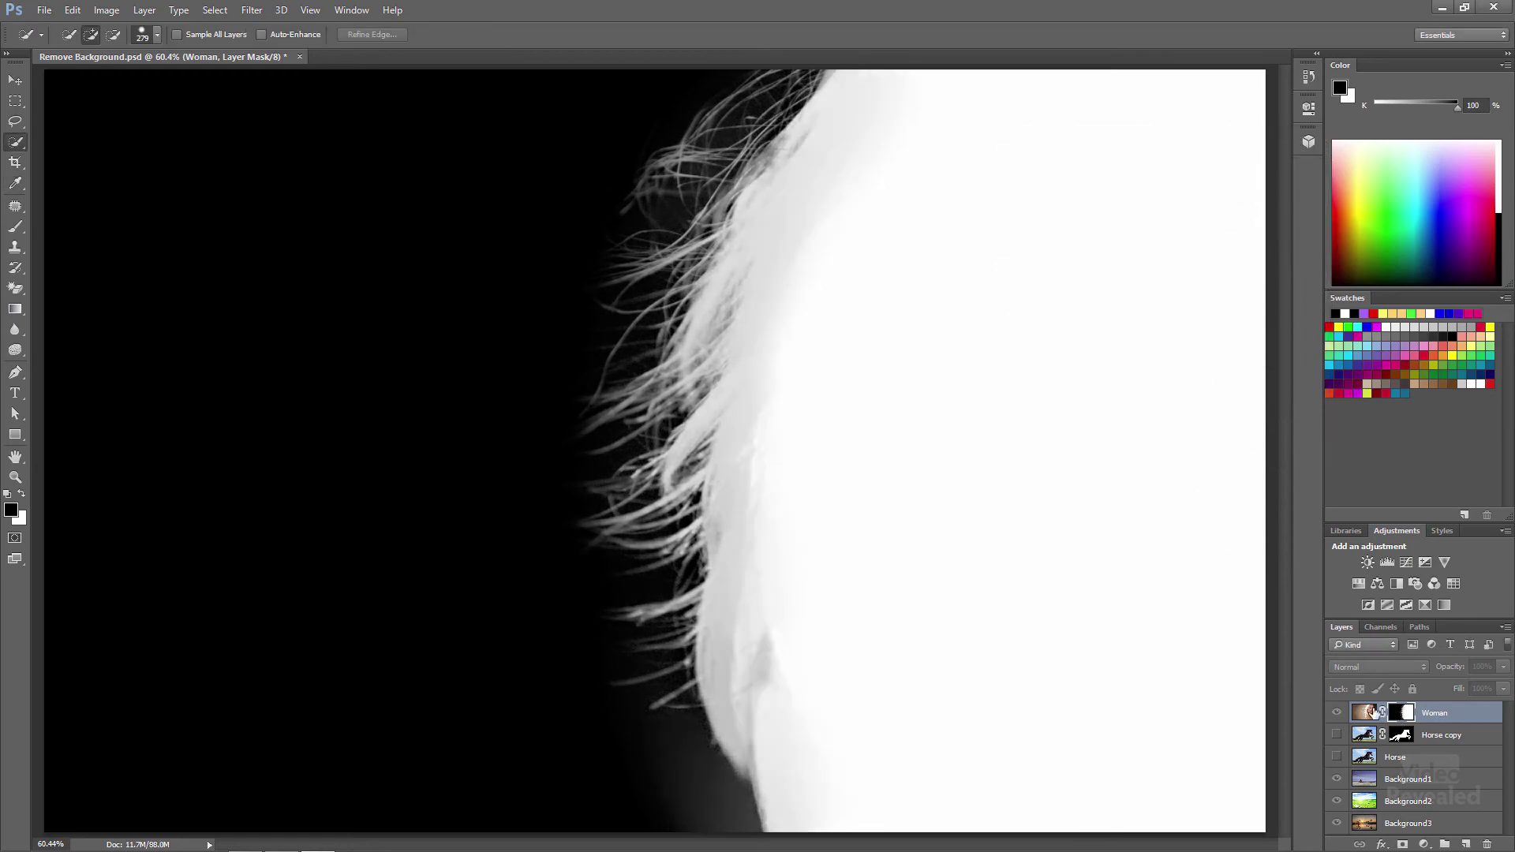
{"action": "left_click", "coordinate": [1364, 713]}
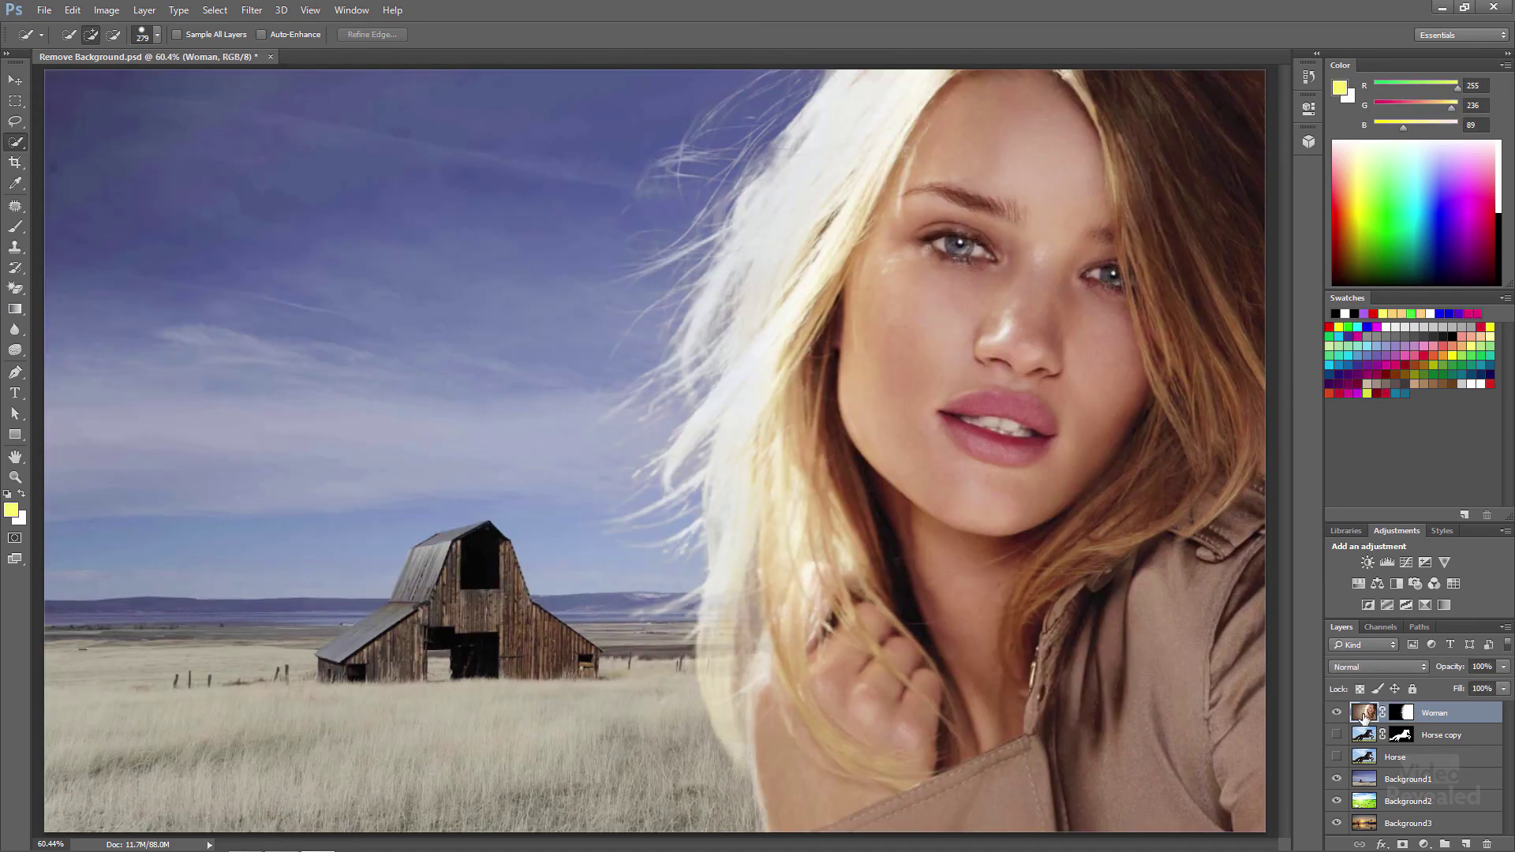
{"action": "left_click", "coordinate": [1401, 714]}
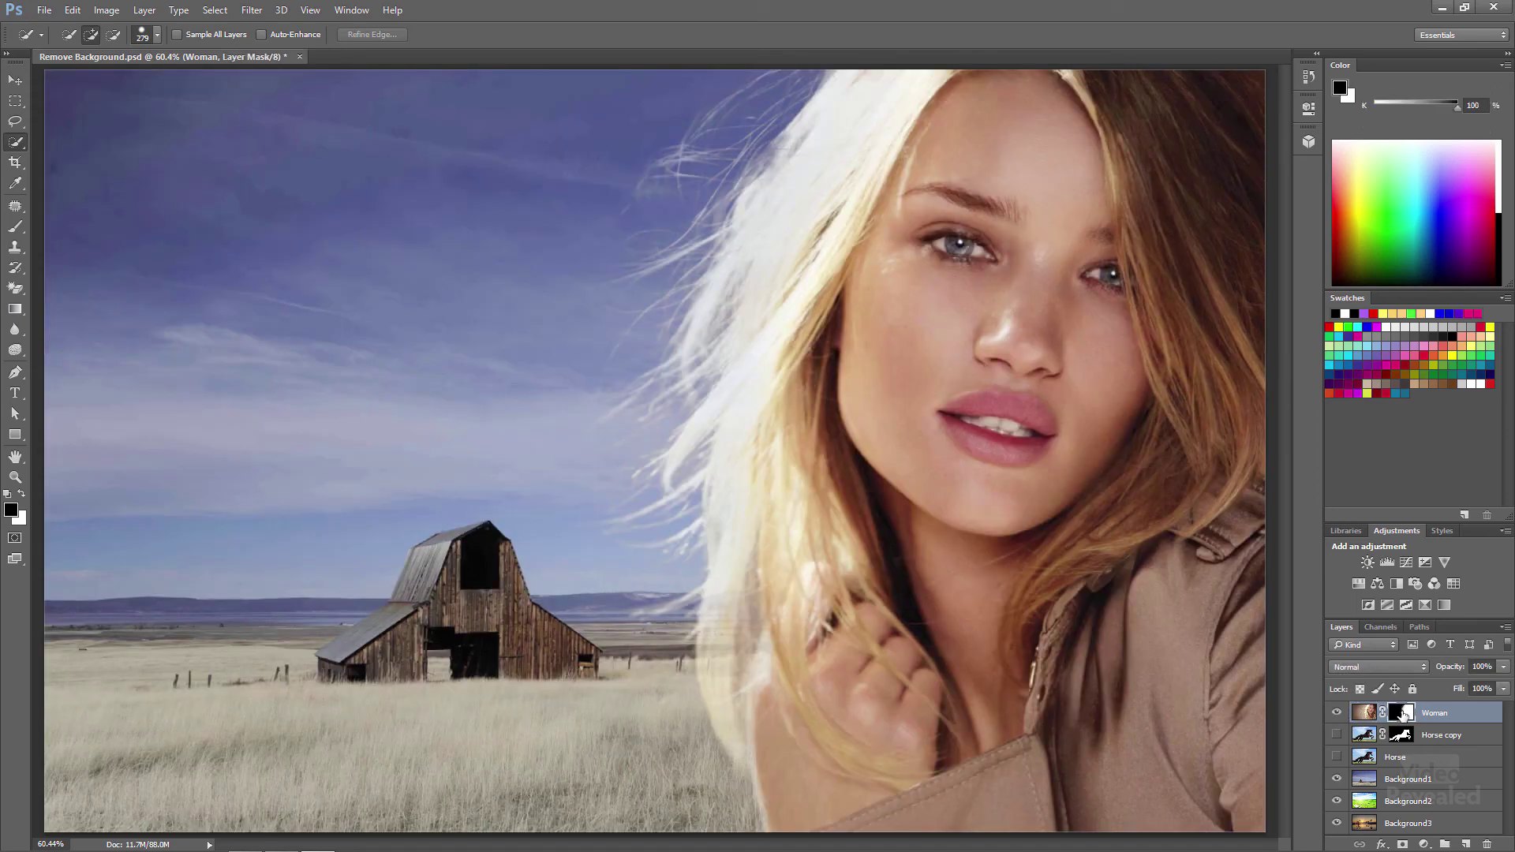
Step: Bring up Levels (Ctrl+L) for the Woman layer mask
{"action": "key", "text": "ctrl+l"}
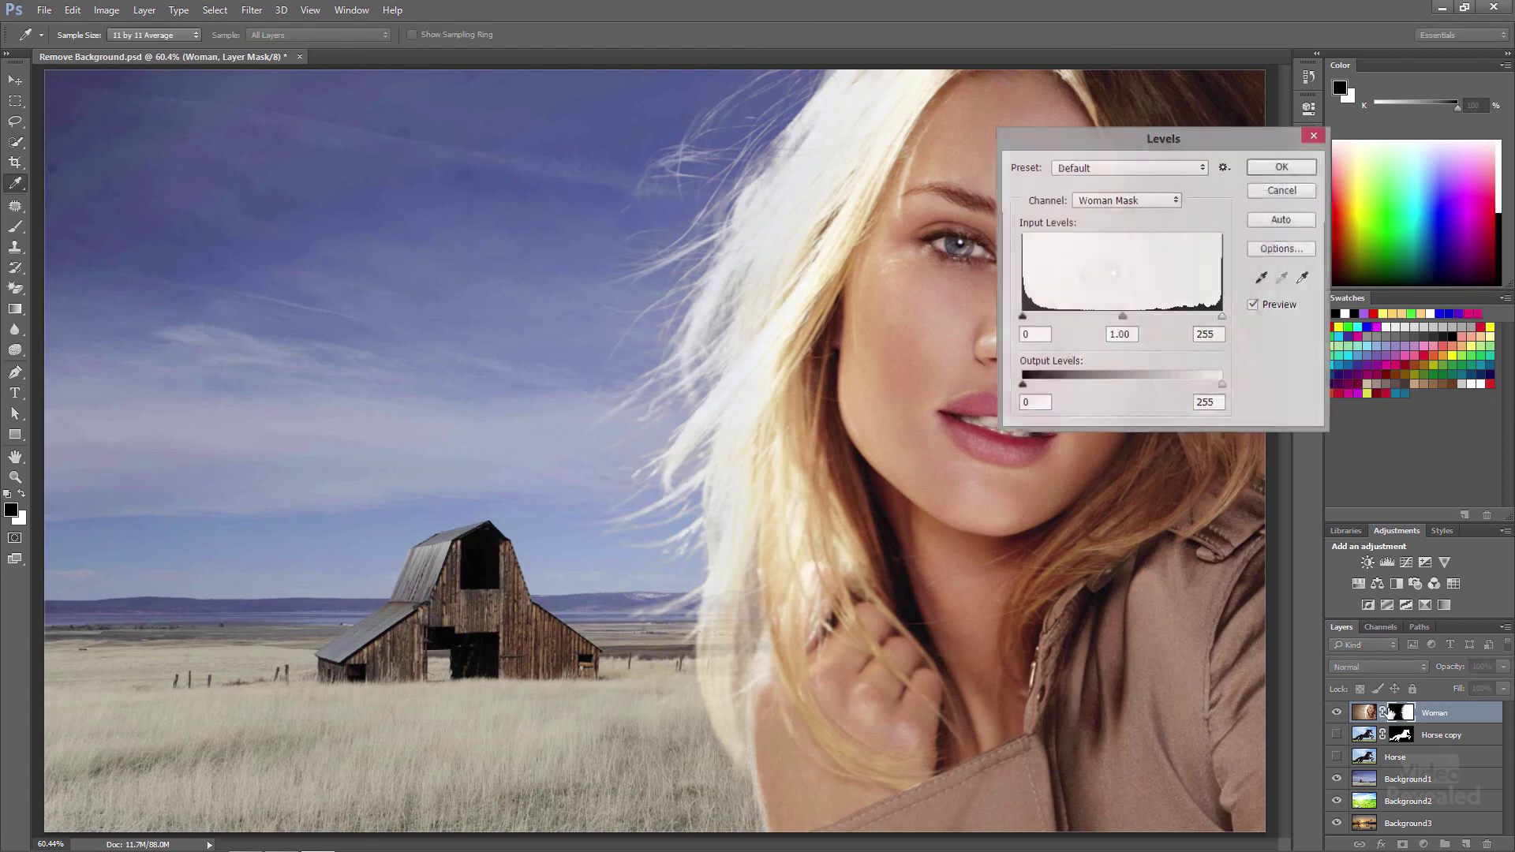